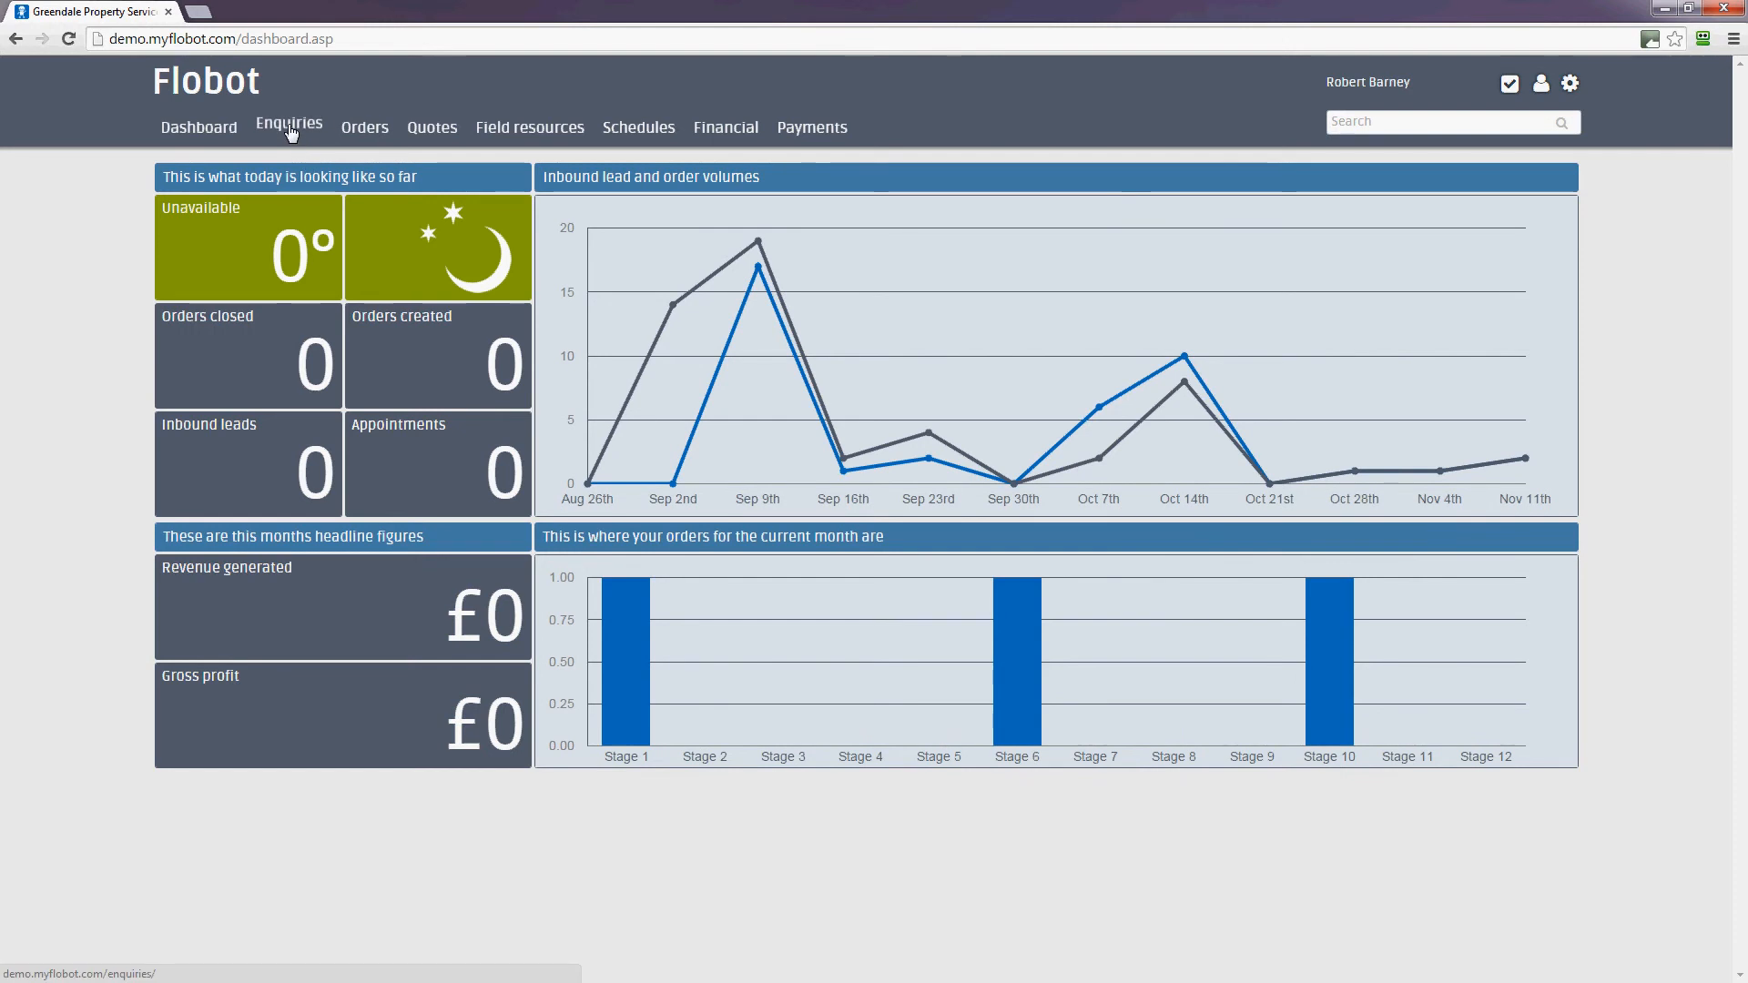
# Open the Enquiries page listing eight enquiries from 03/08/2014 to 11/11/2014
pyautogui.click(290, 128)
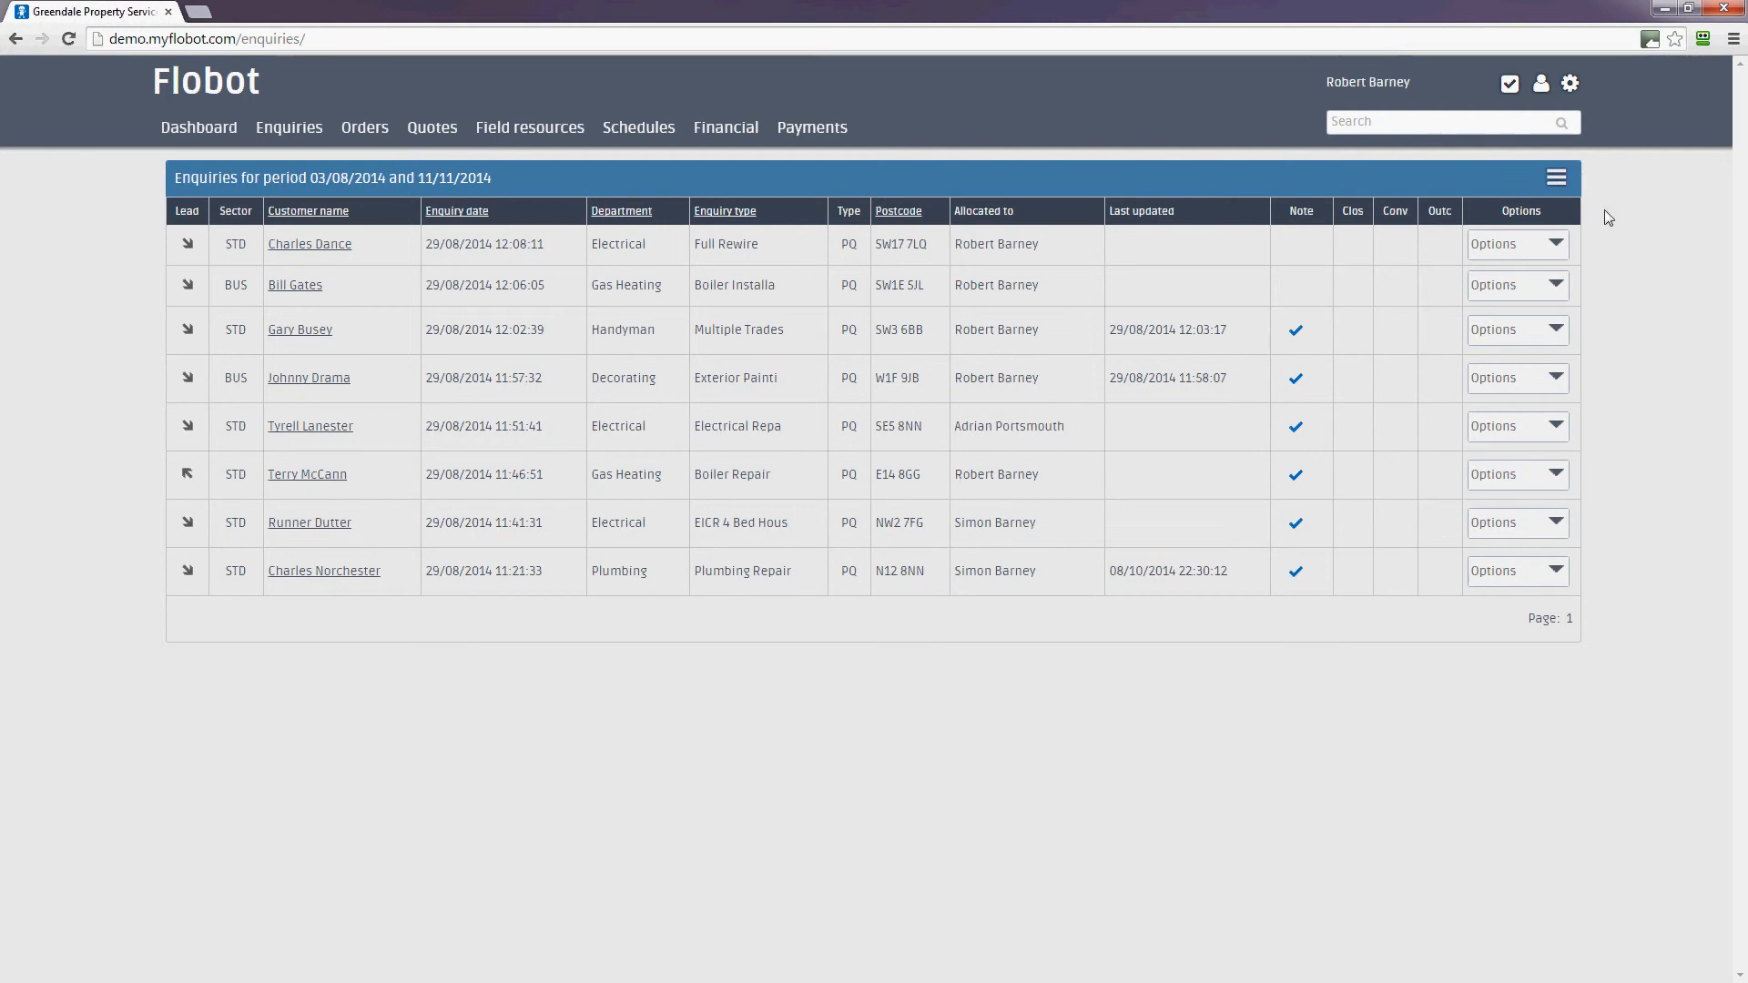
# Choose Add enquiry from the enquiries table's action menu to get a blank enquiry form
pyautogui.click(1560, 188)
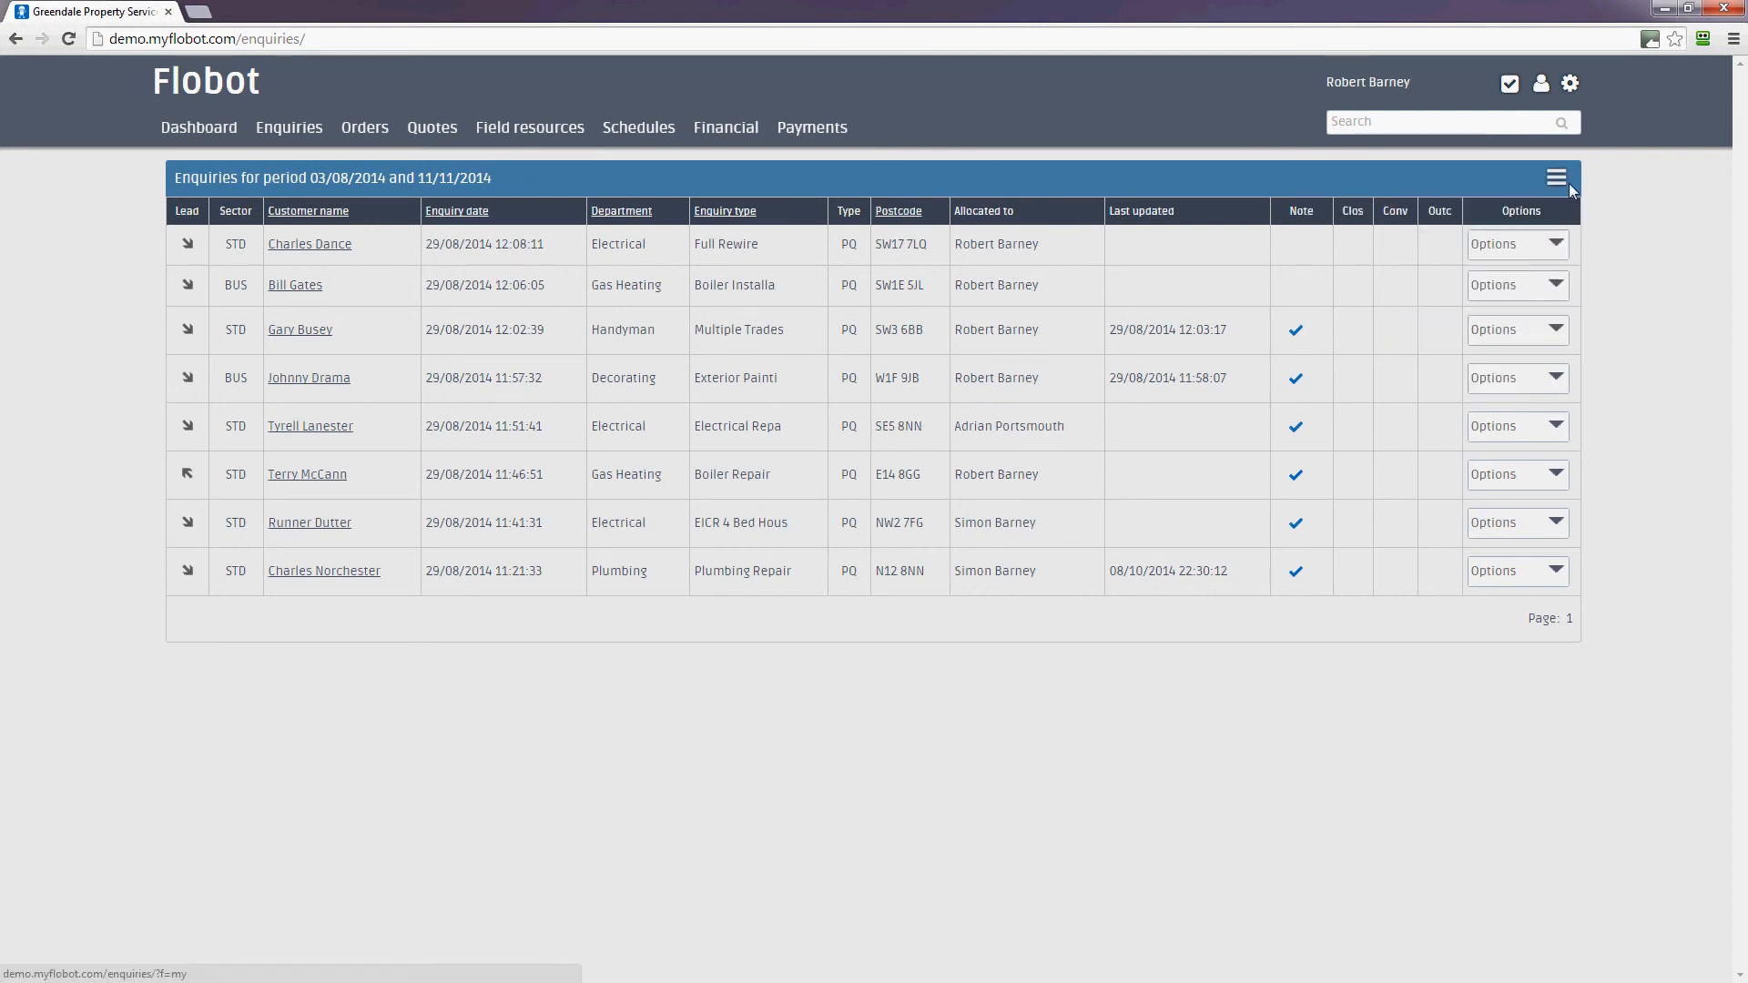
pyautogui.click(1557, 181)
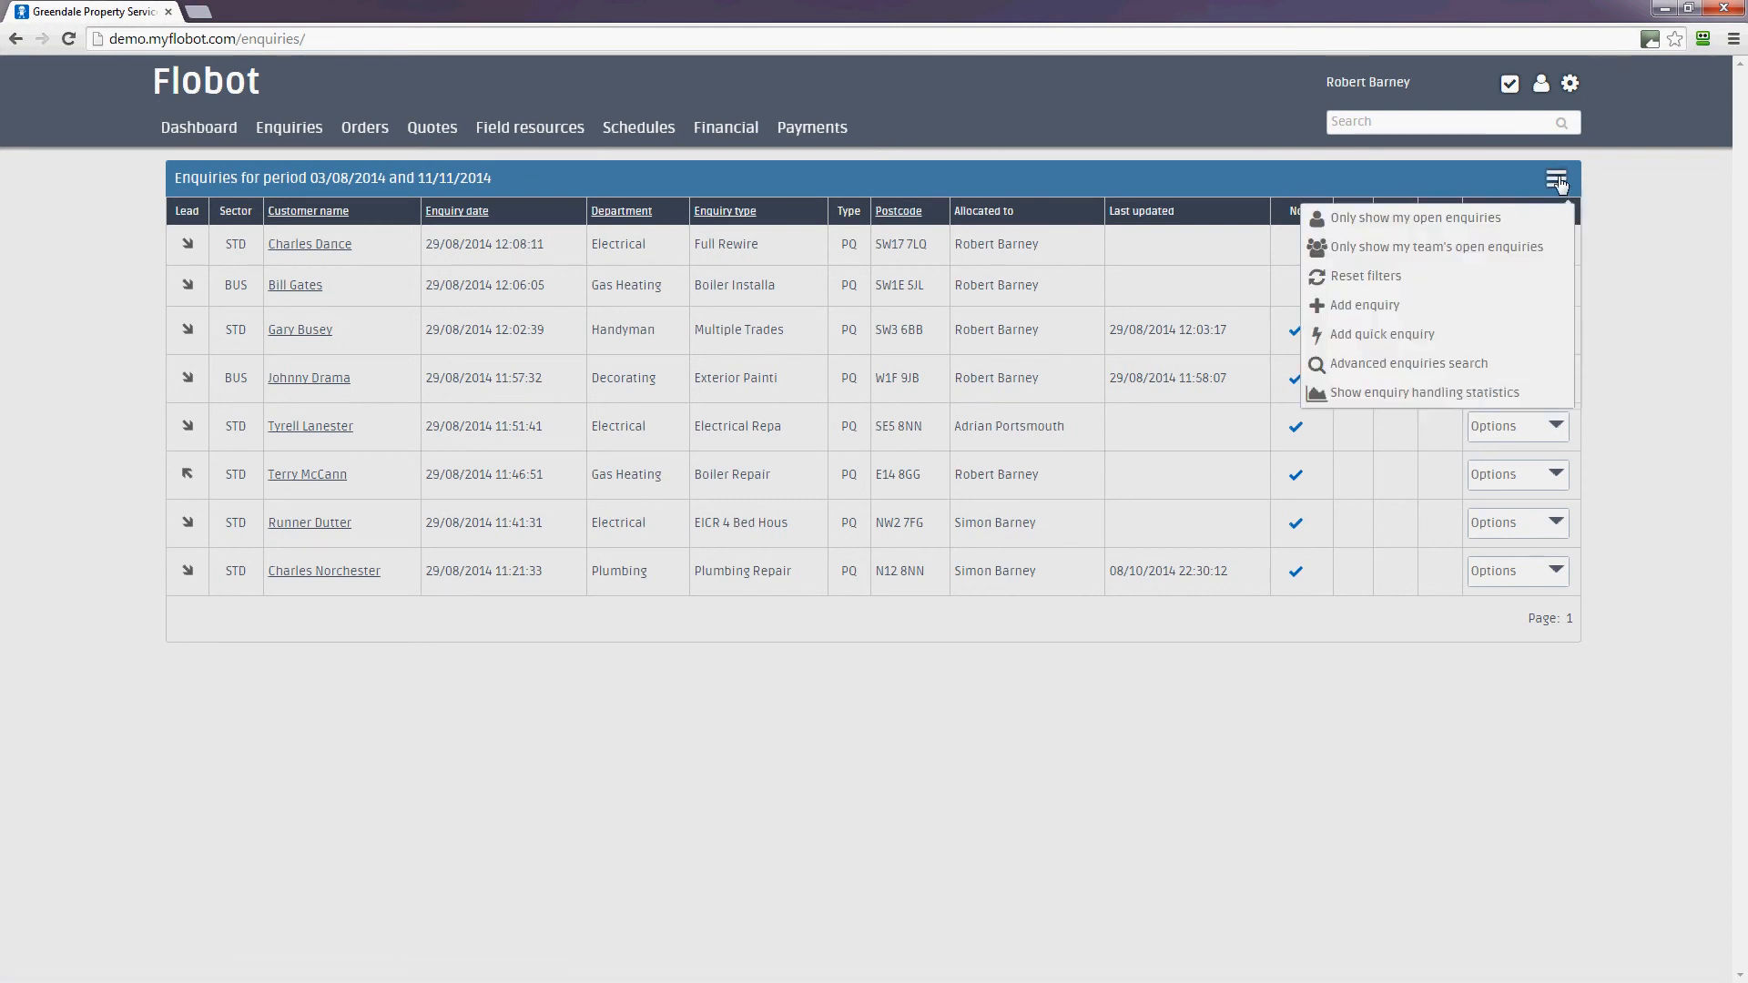
pyautogui.click(1396, 309)
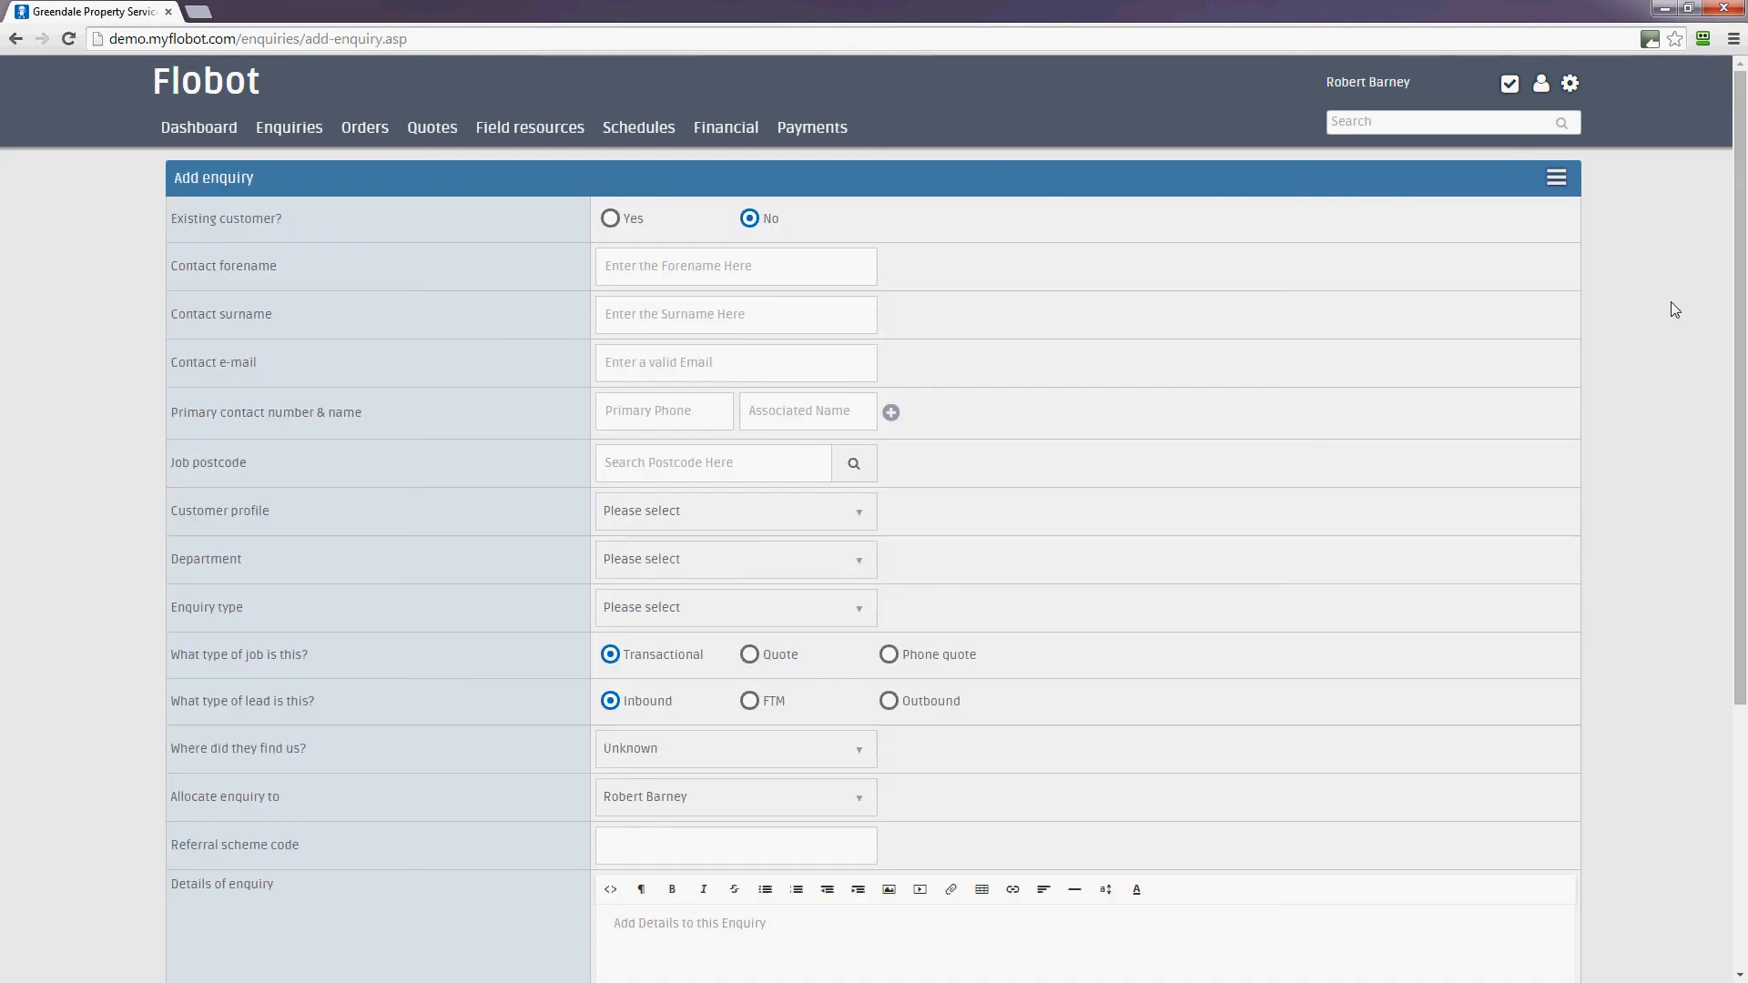
pyautogui.click(612, 220)
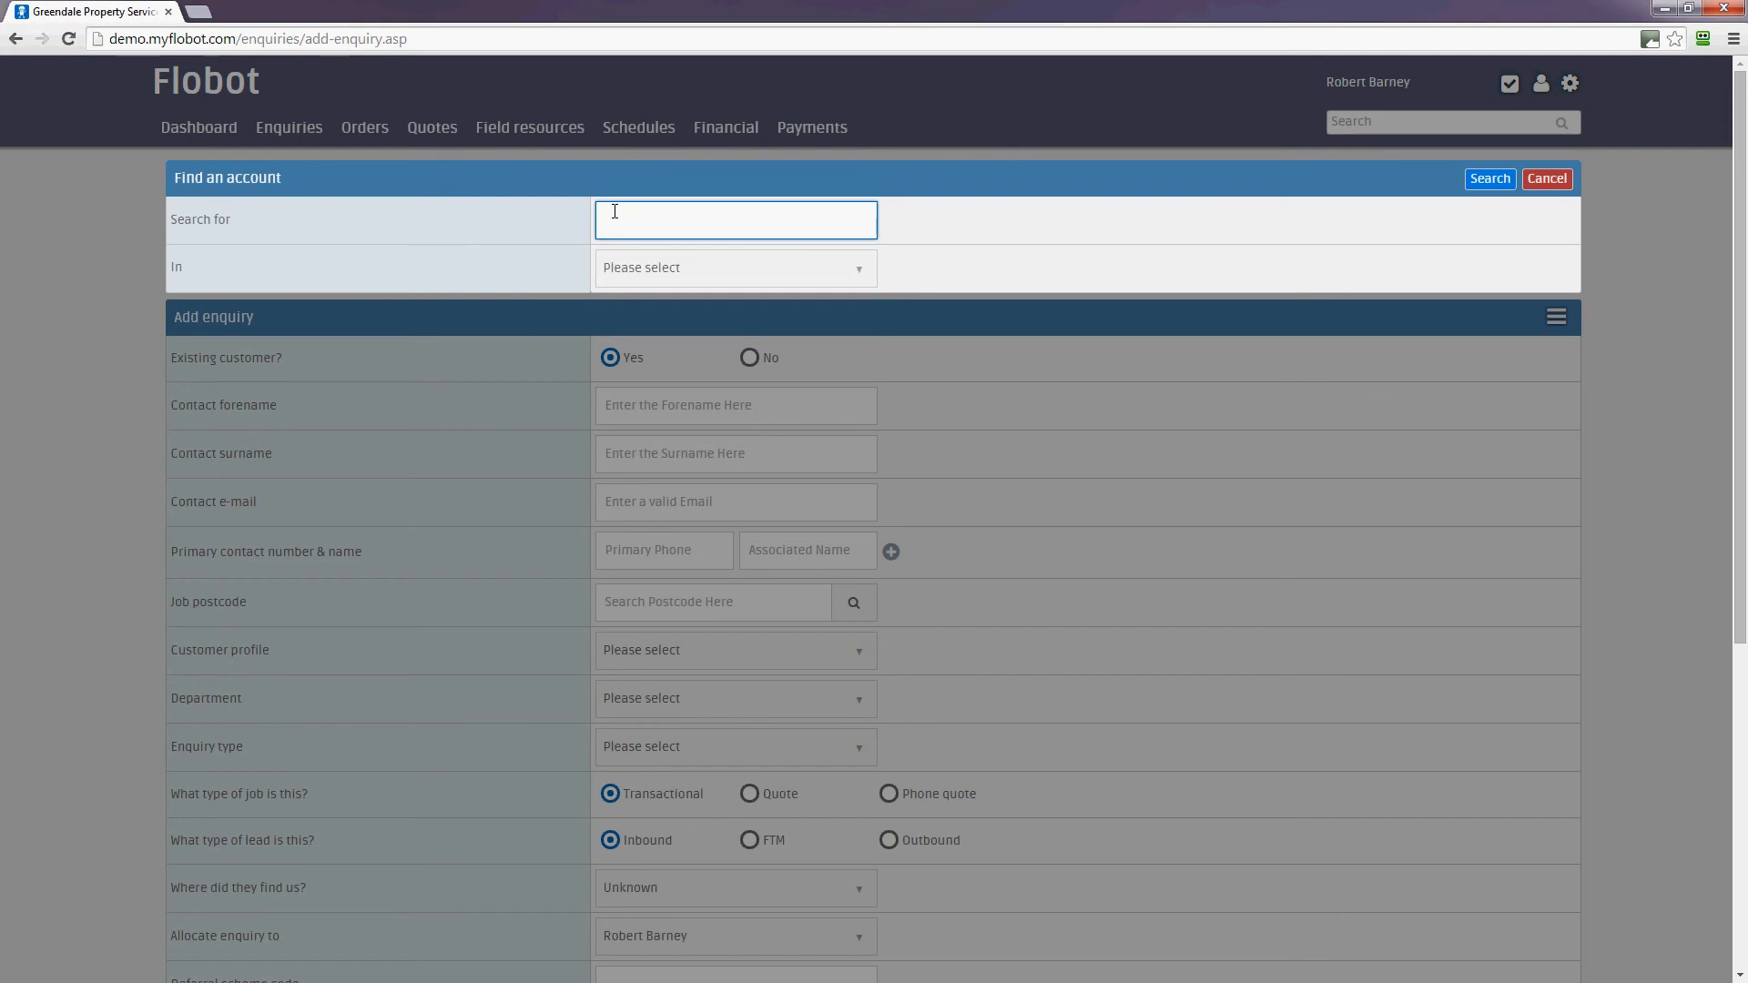
pyautogui.write('sains')
pyautogui.click(847, 271)
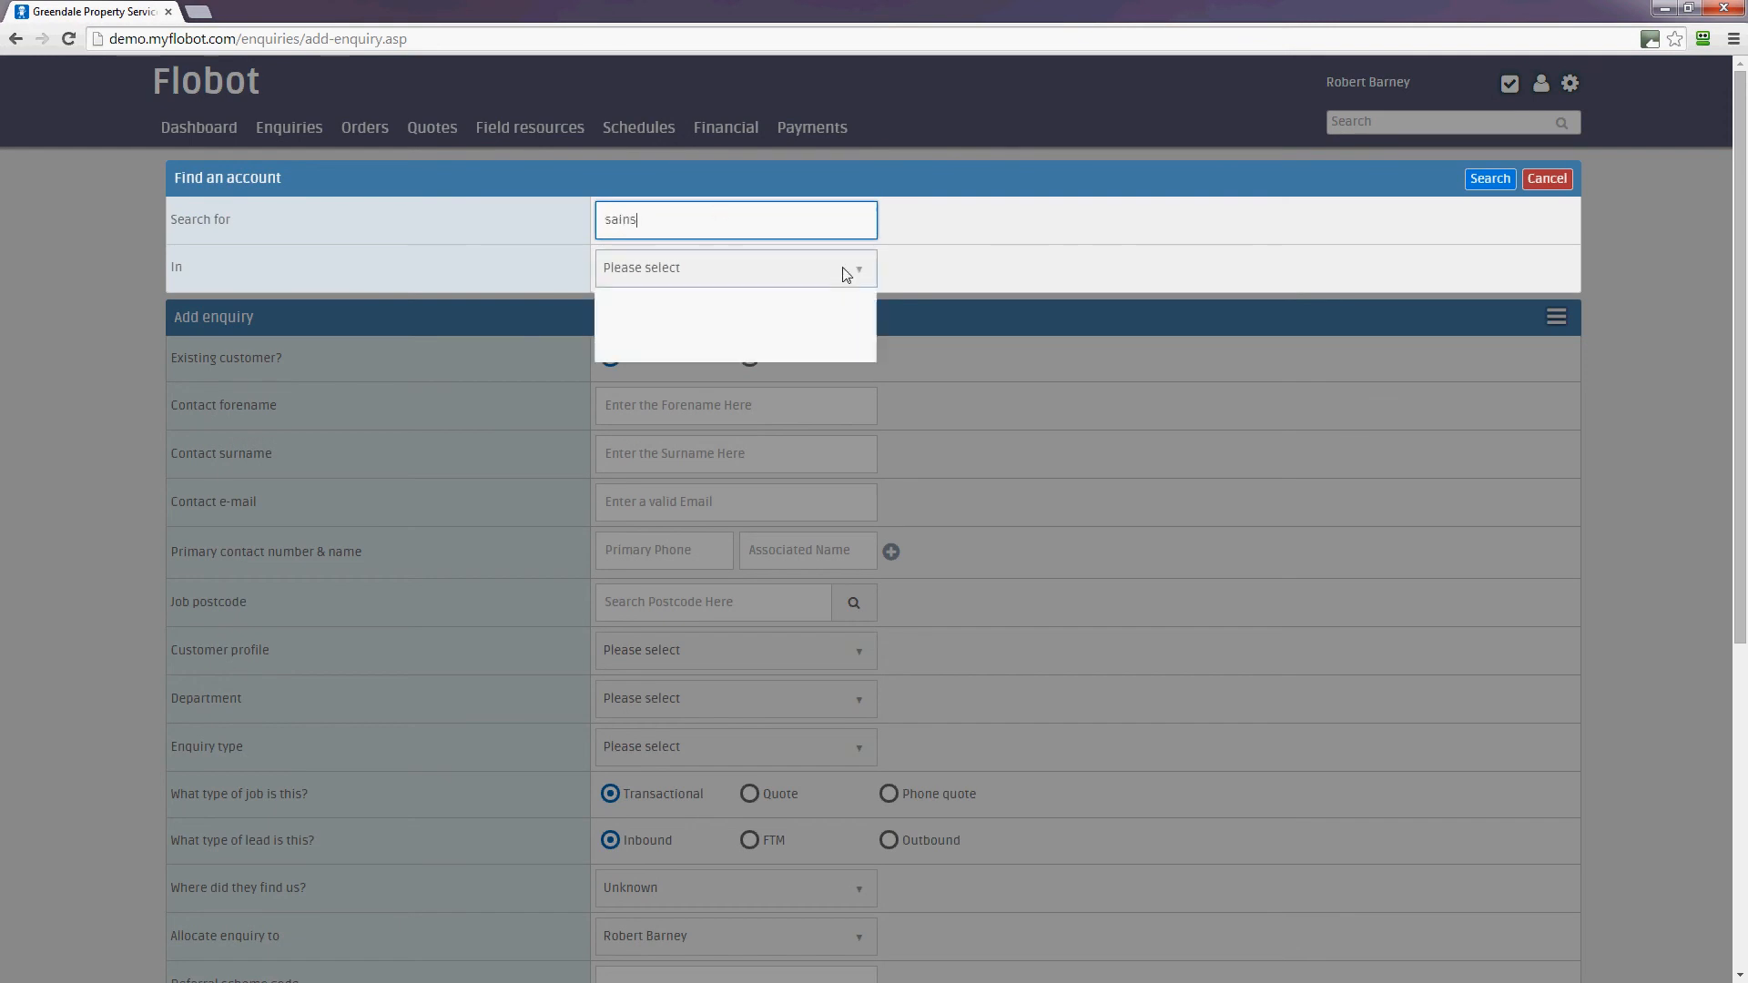
pyautogui.click(962, 266)
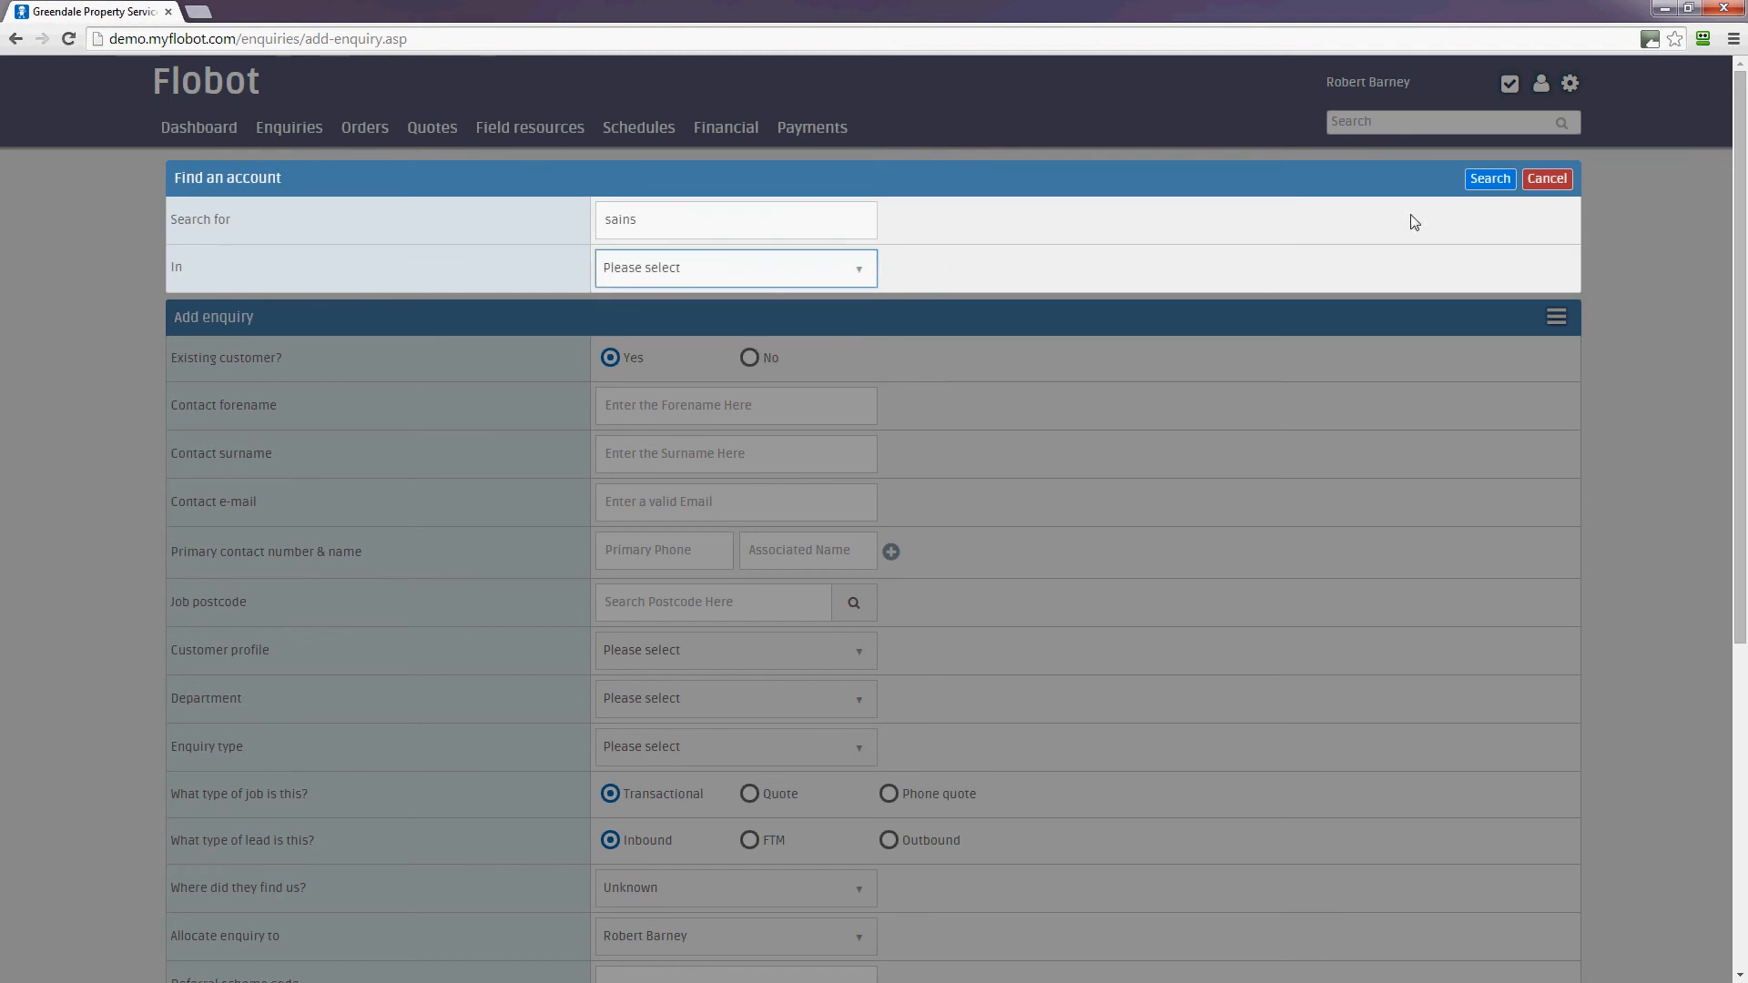
pyautogui.click(1537, 183)
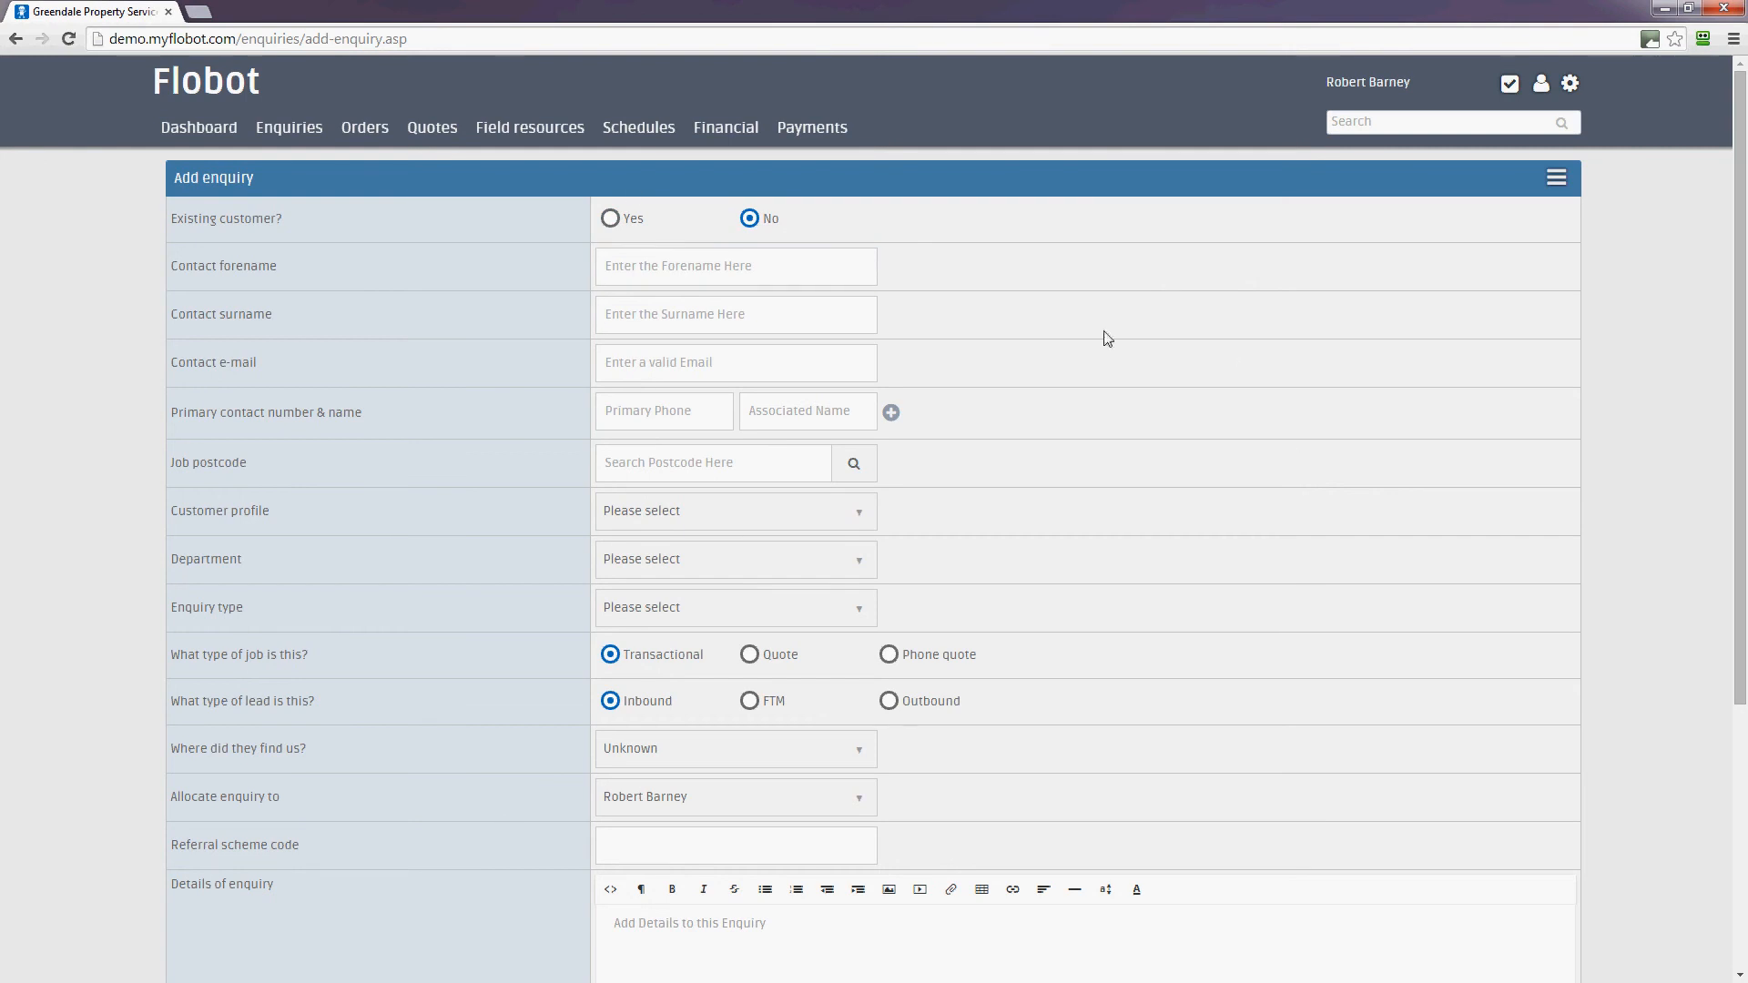
# Enter the new contact's forename and surname
pyautogui.click(765, 270)
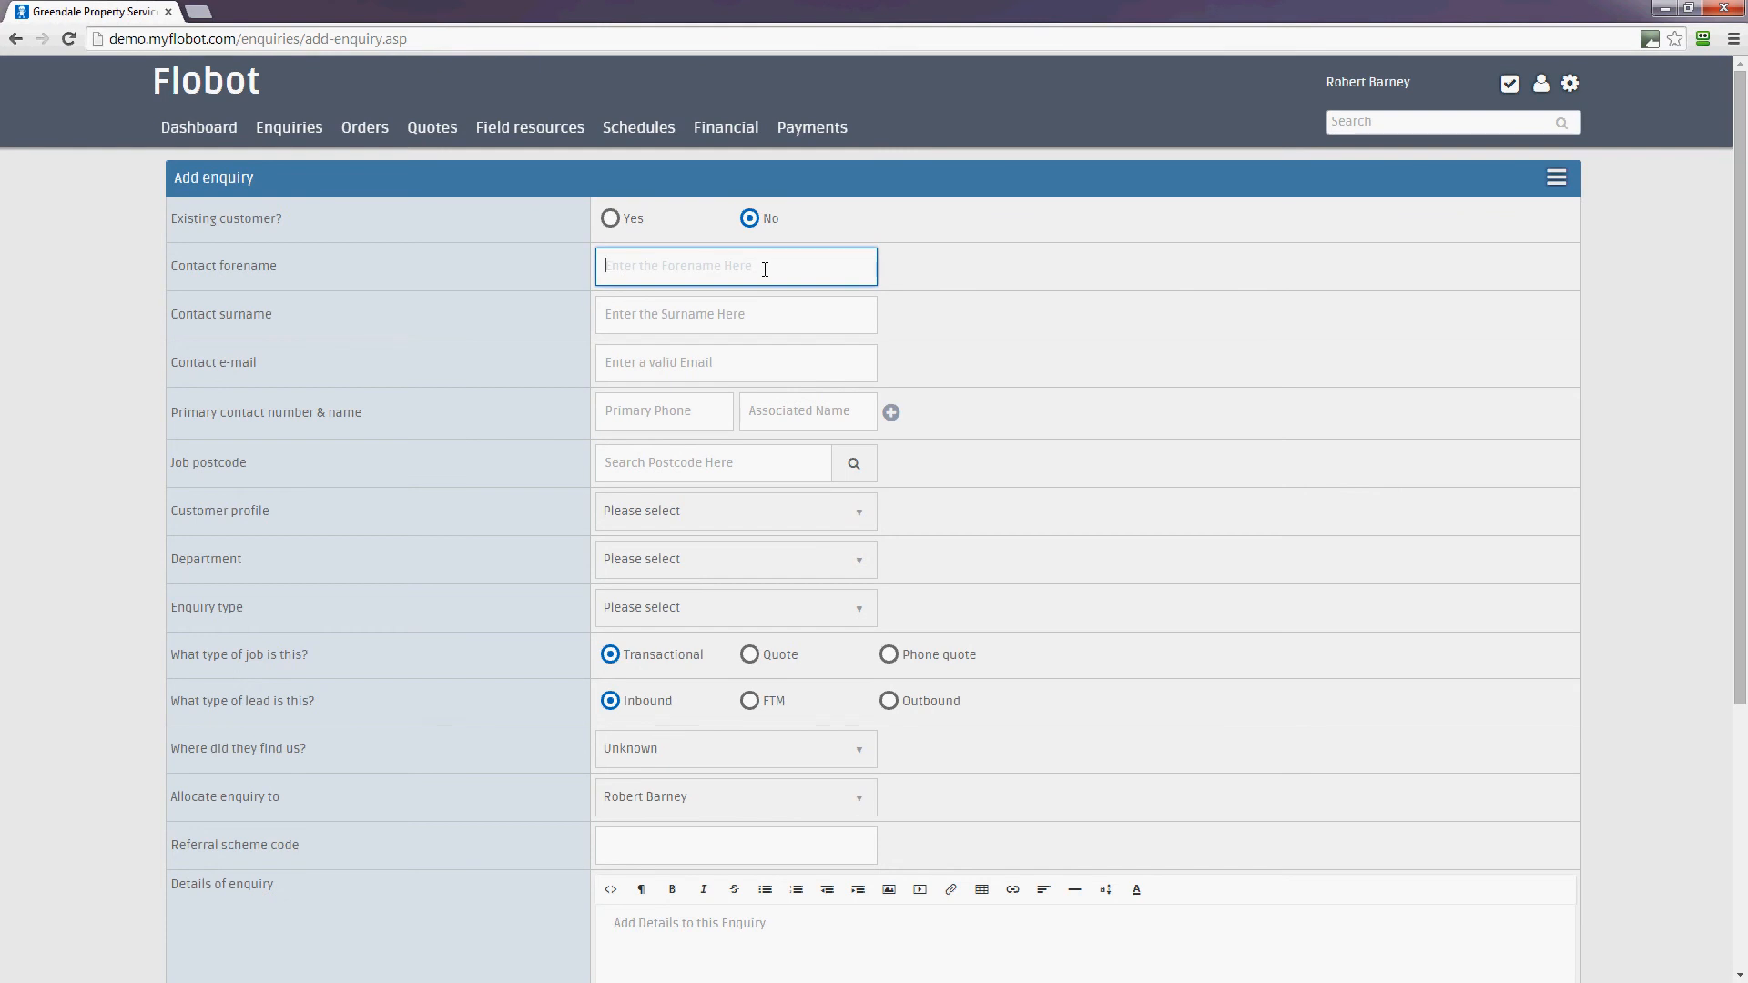
pyautogui.write('Rudolph')
pyautogui.press('Tab')
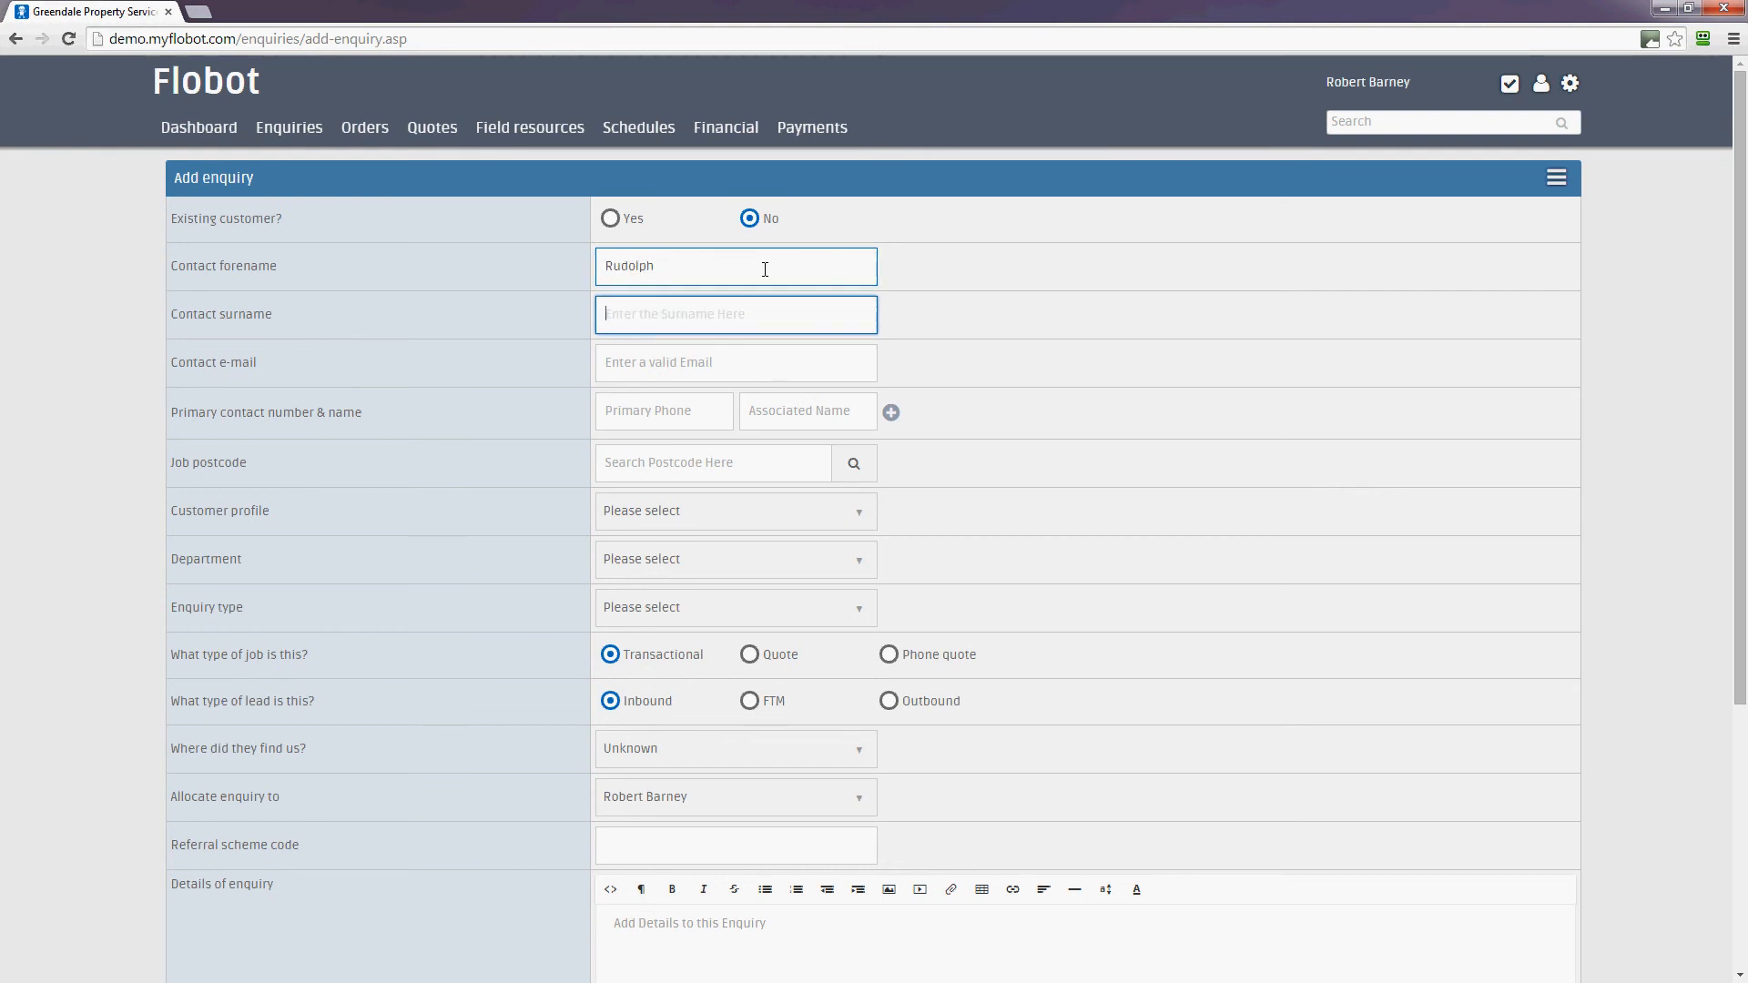
pyautogui.write('Christmas')
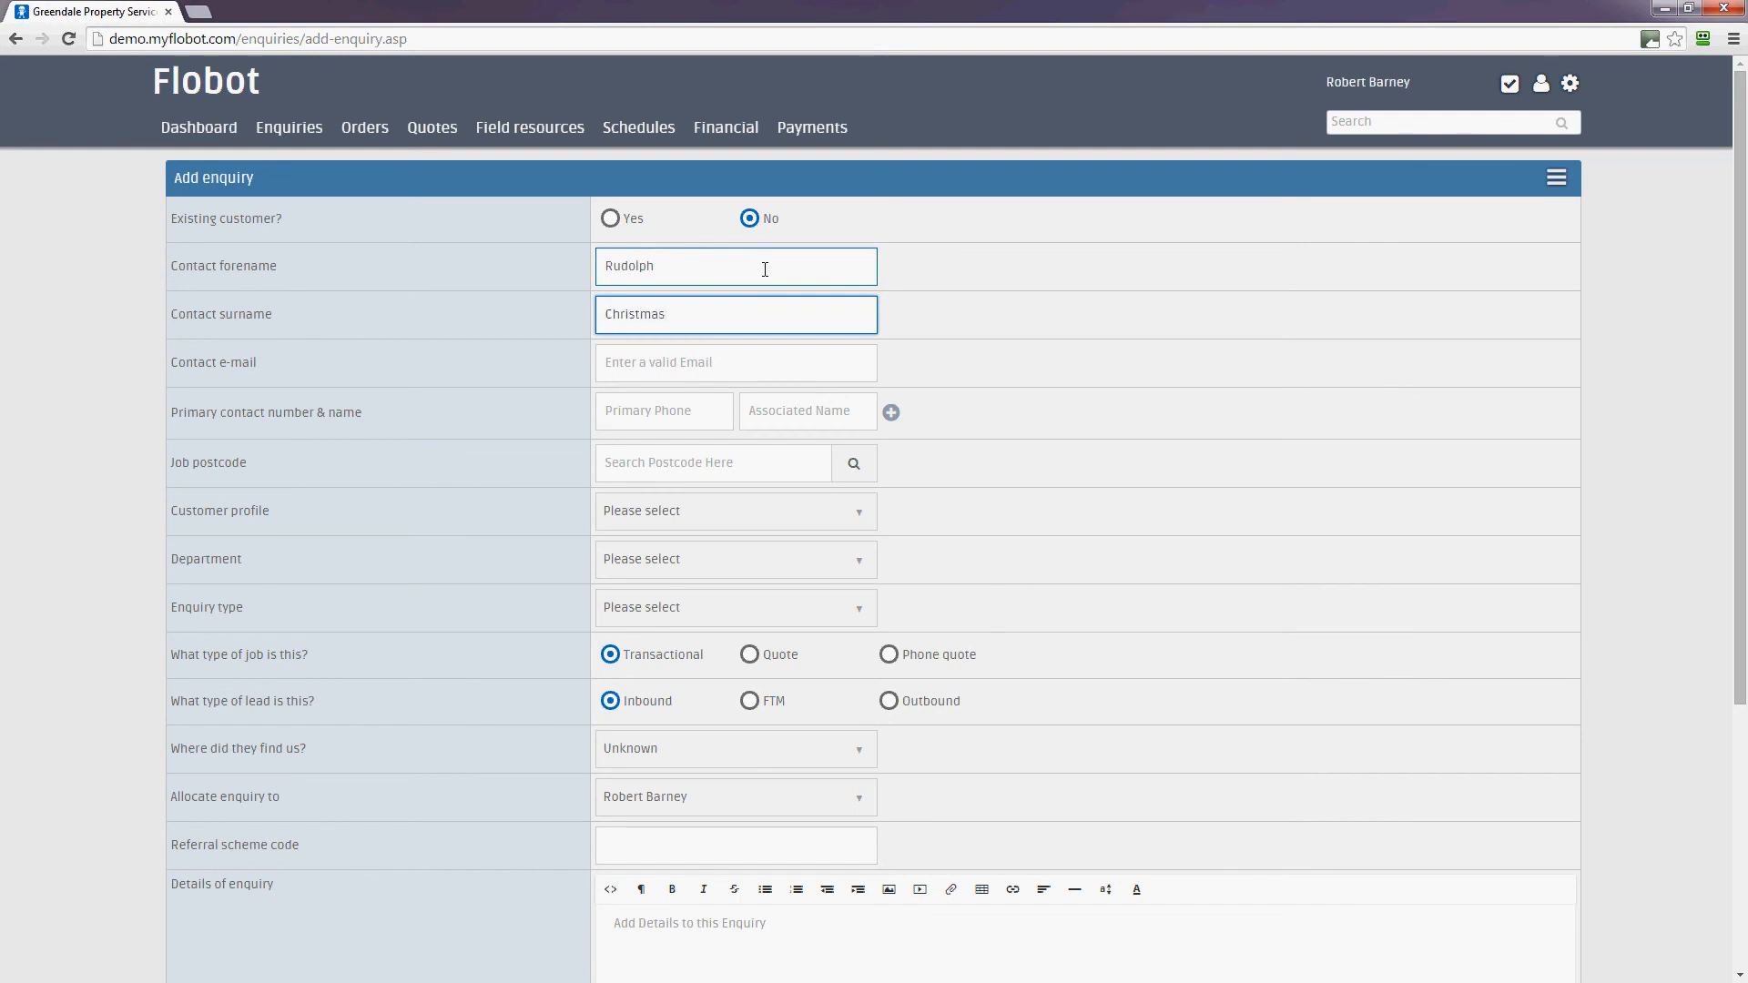
# Fill in the contact's e-mail address, primary phone number and job postcode
pyautogui.click(744, 360)
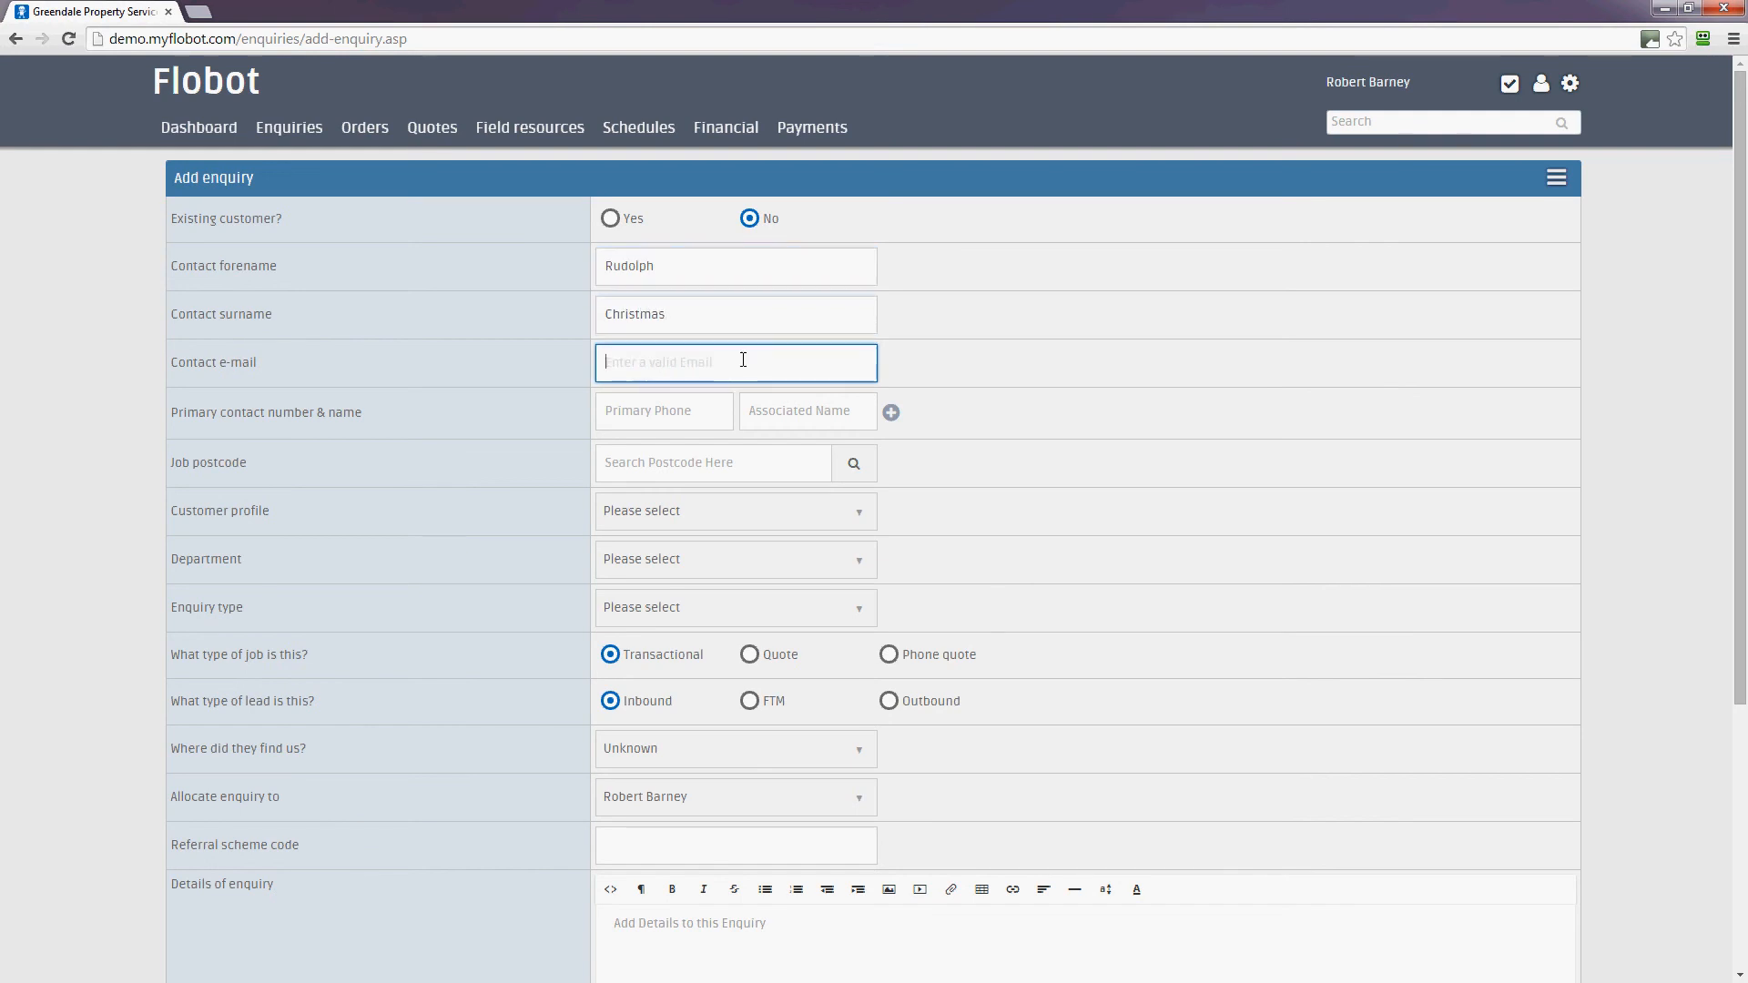
pyautogui.click(714, 410)
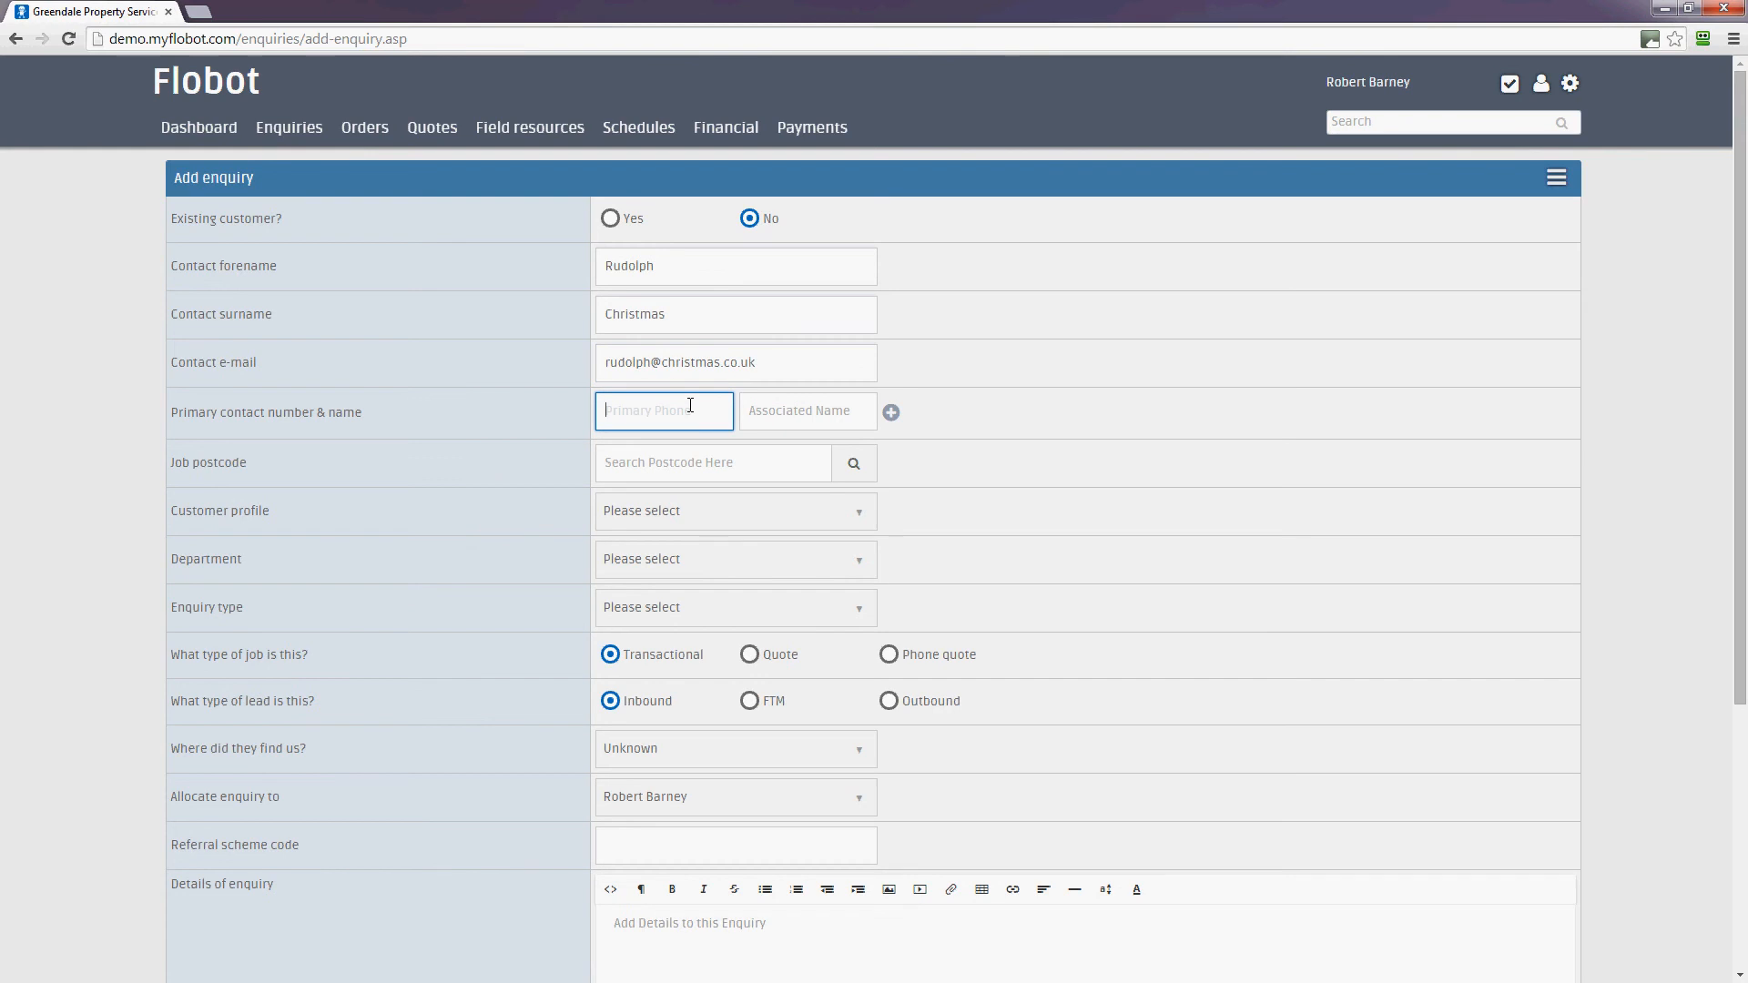
pyautogui.write('0125689')
pyautogui.click(711, 472)
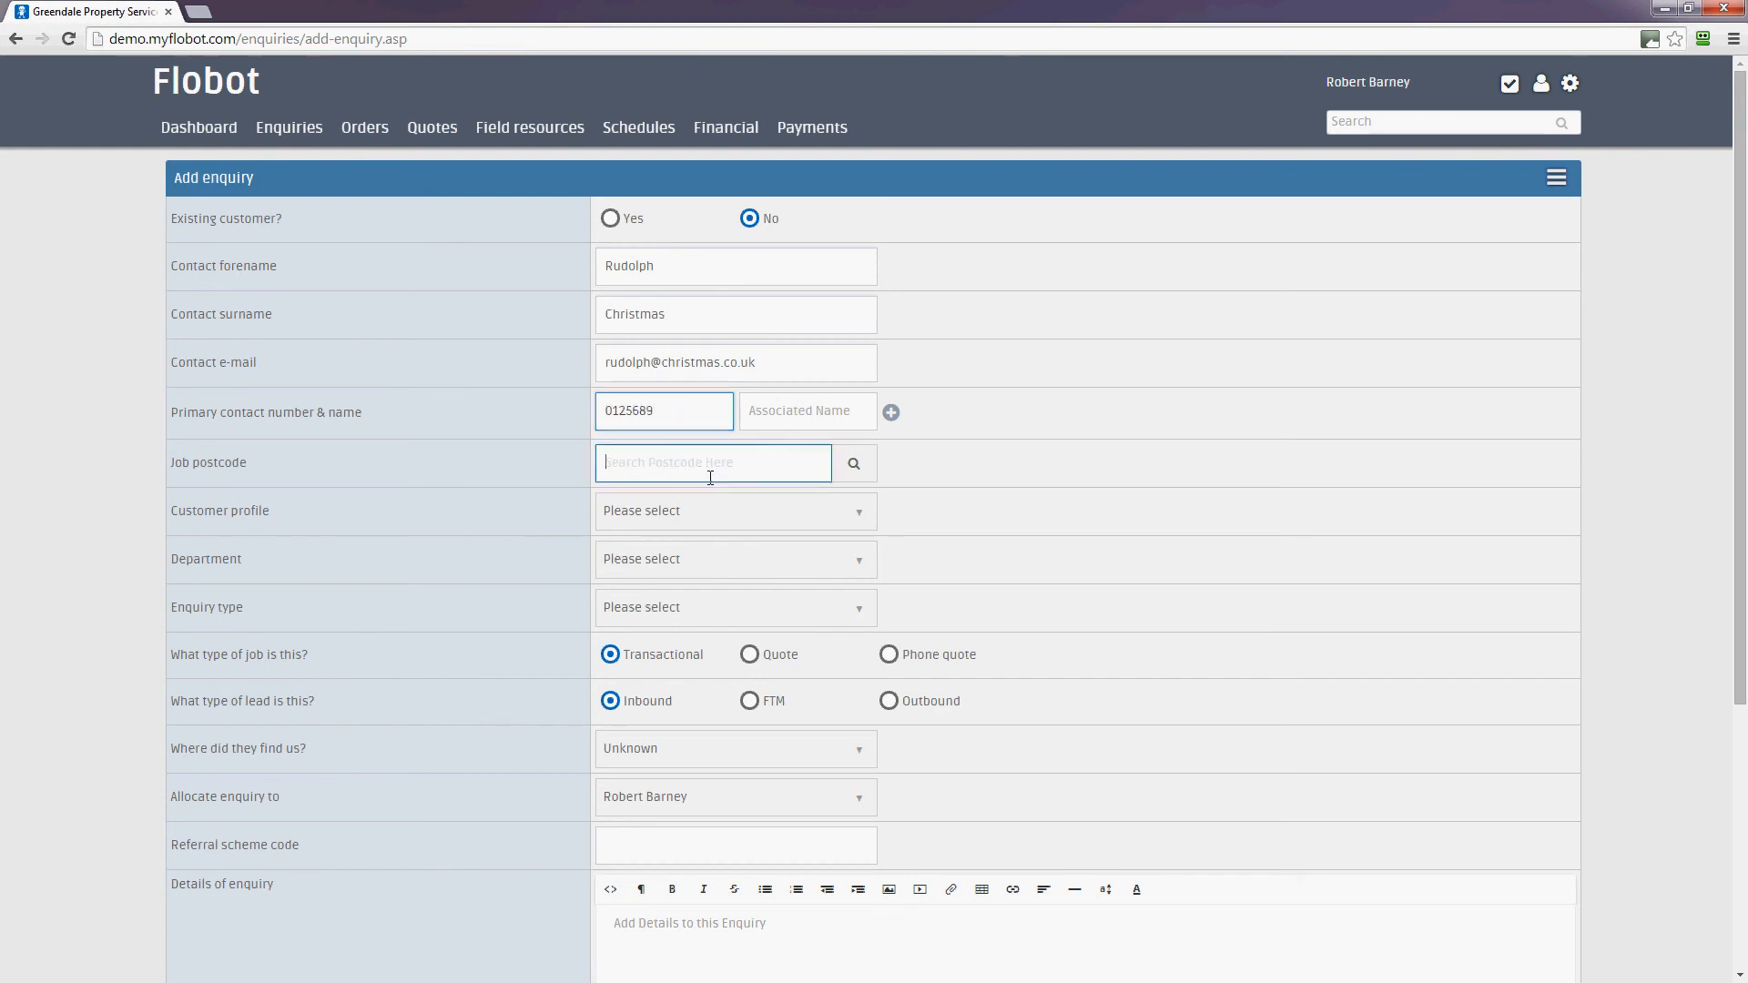
pyautogui.write('sw1')
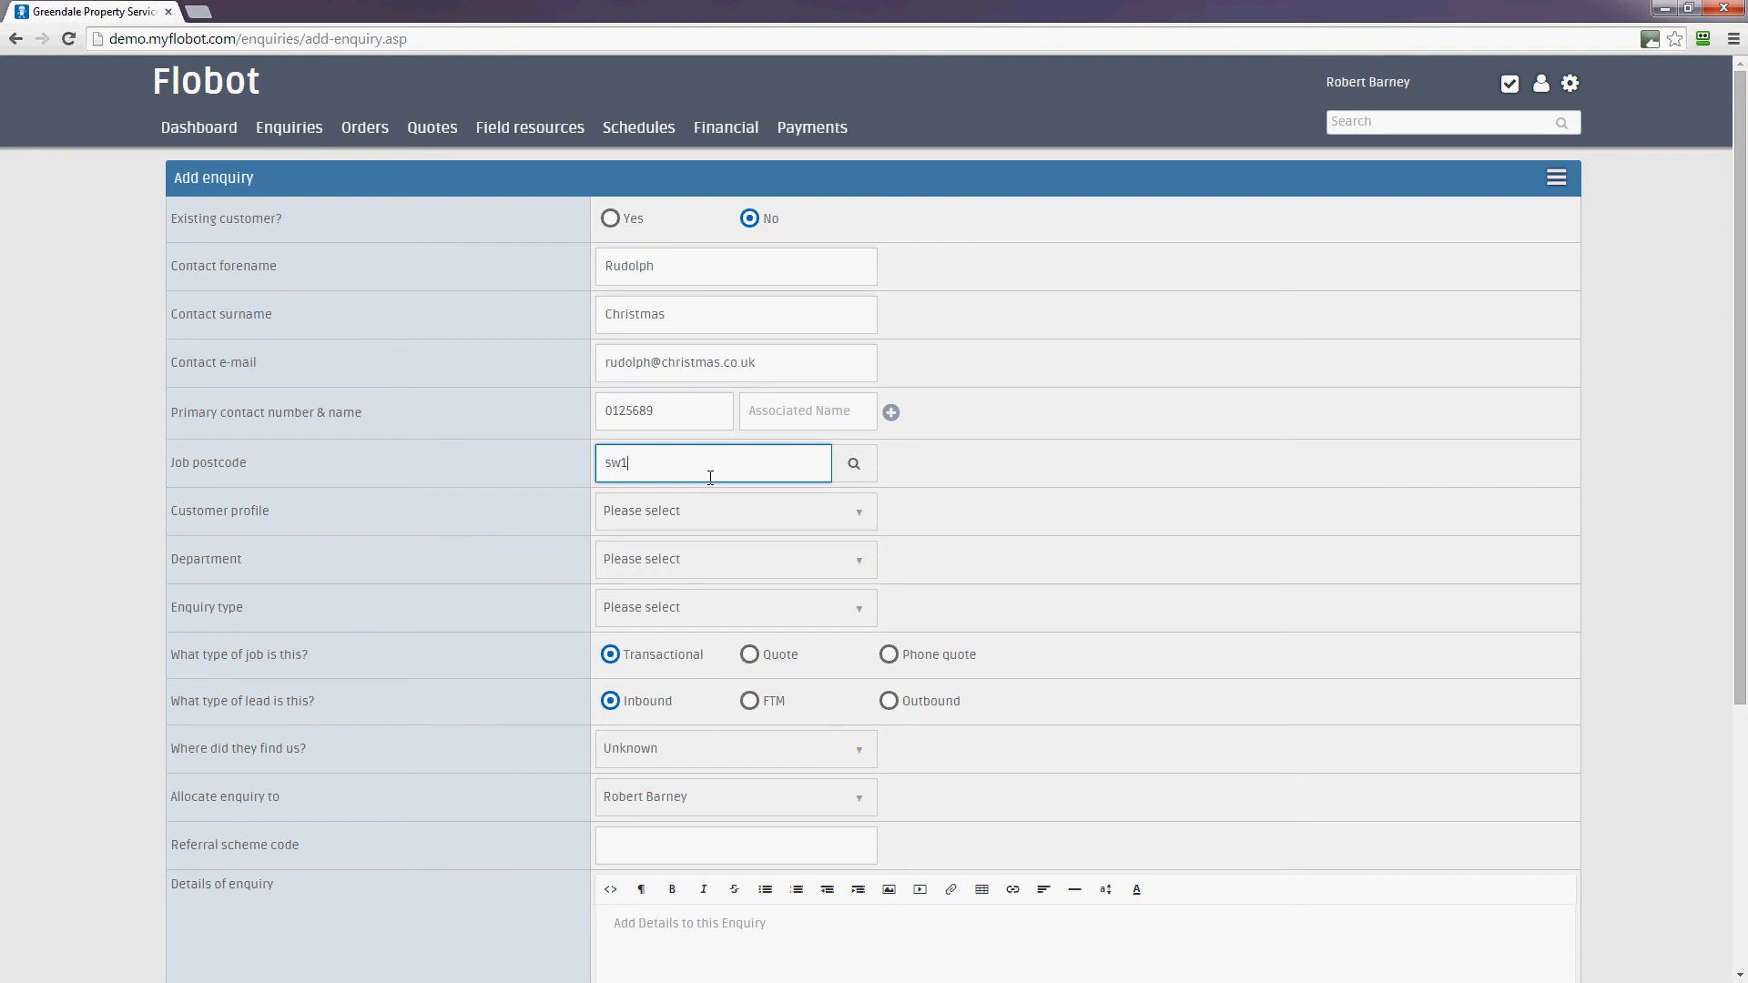
pyautogui.write('6 5ru')
# Look up the job postcode and pick the matching address to fill address line 1 and city
pyautogui.click(853, 462)
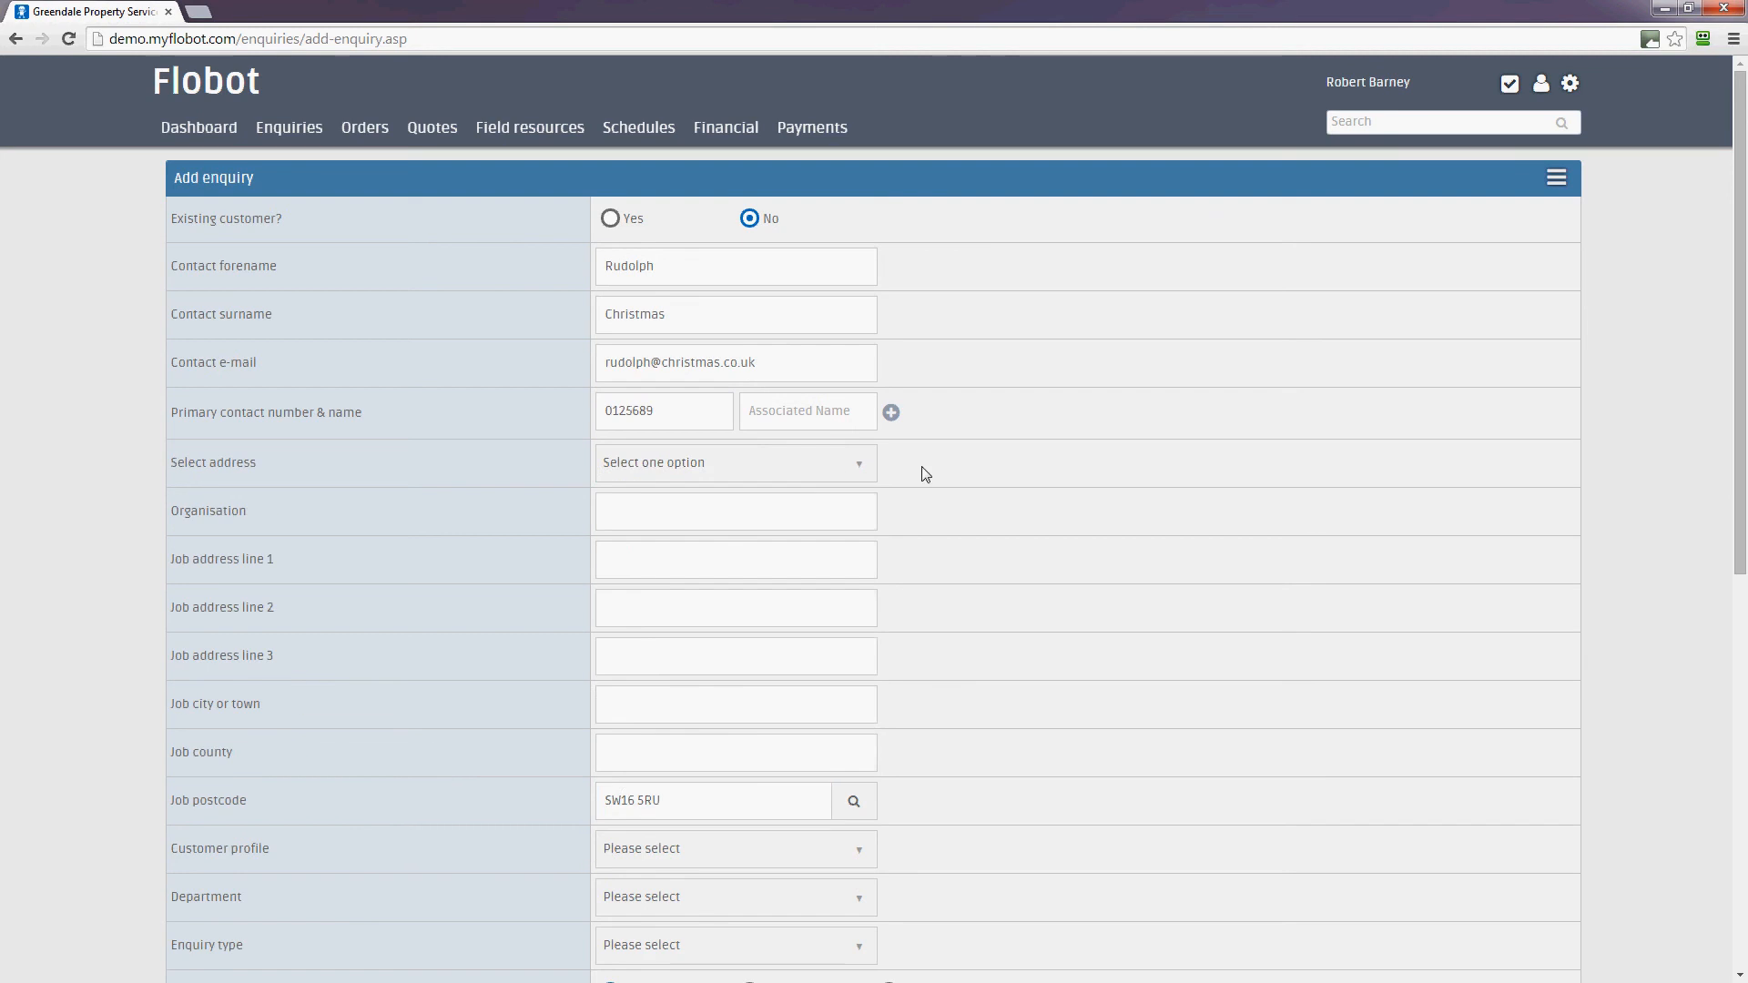
pyautogui.click(811, 466)
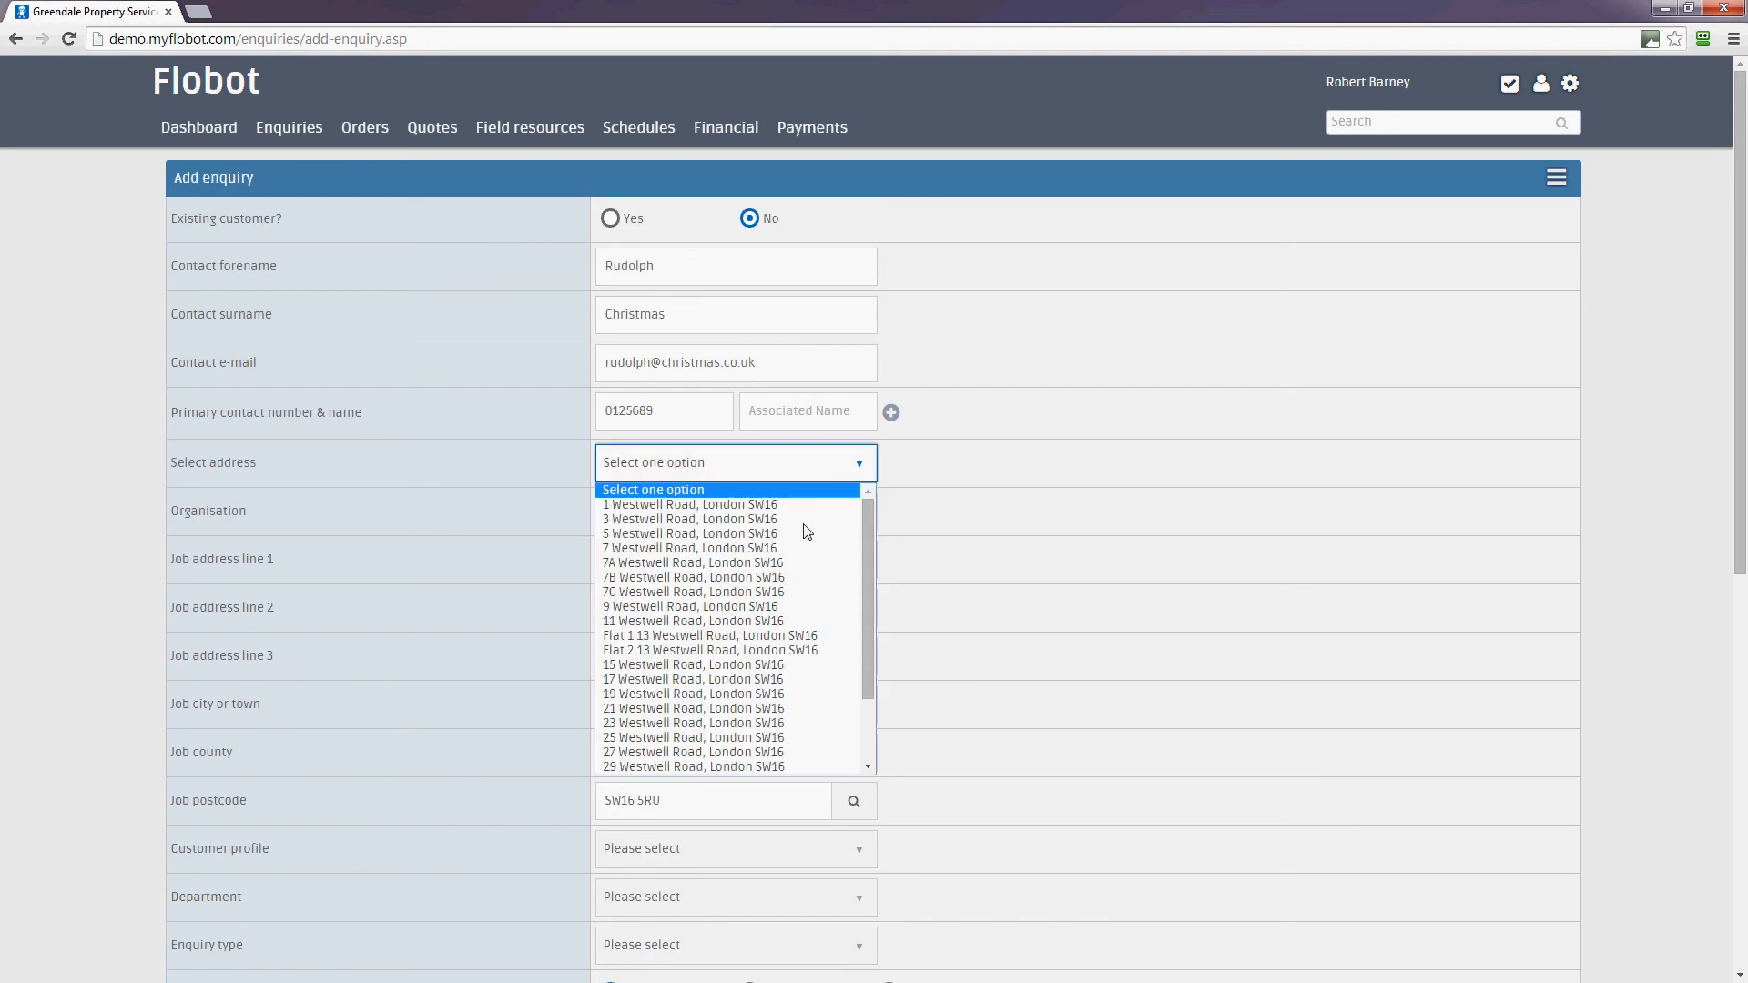
pyautogui.click(763, 591)
pyautogui.scroll(-3, 1079, 573)
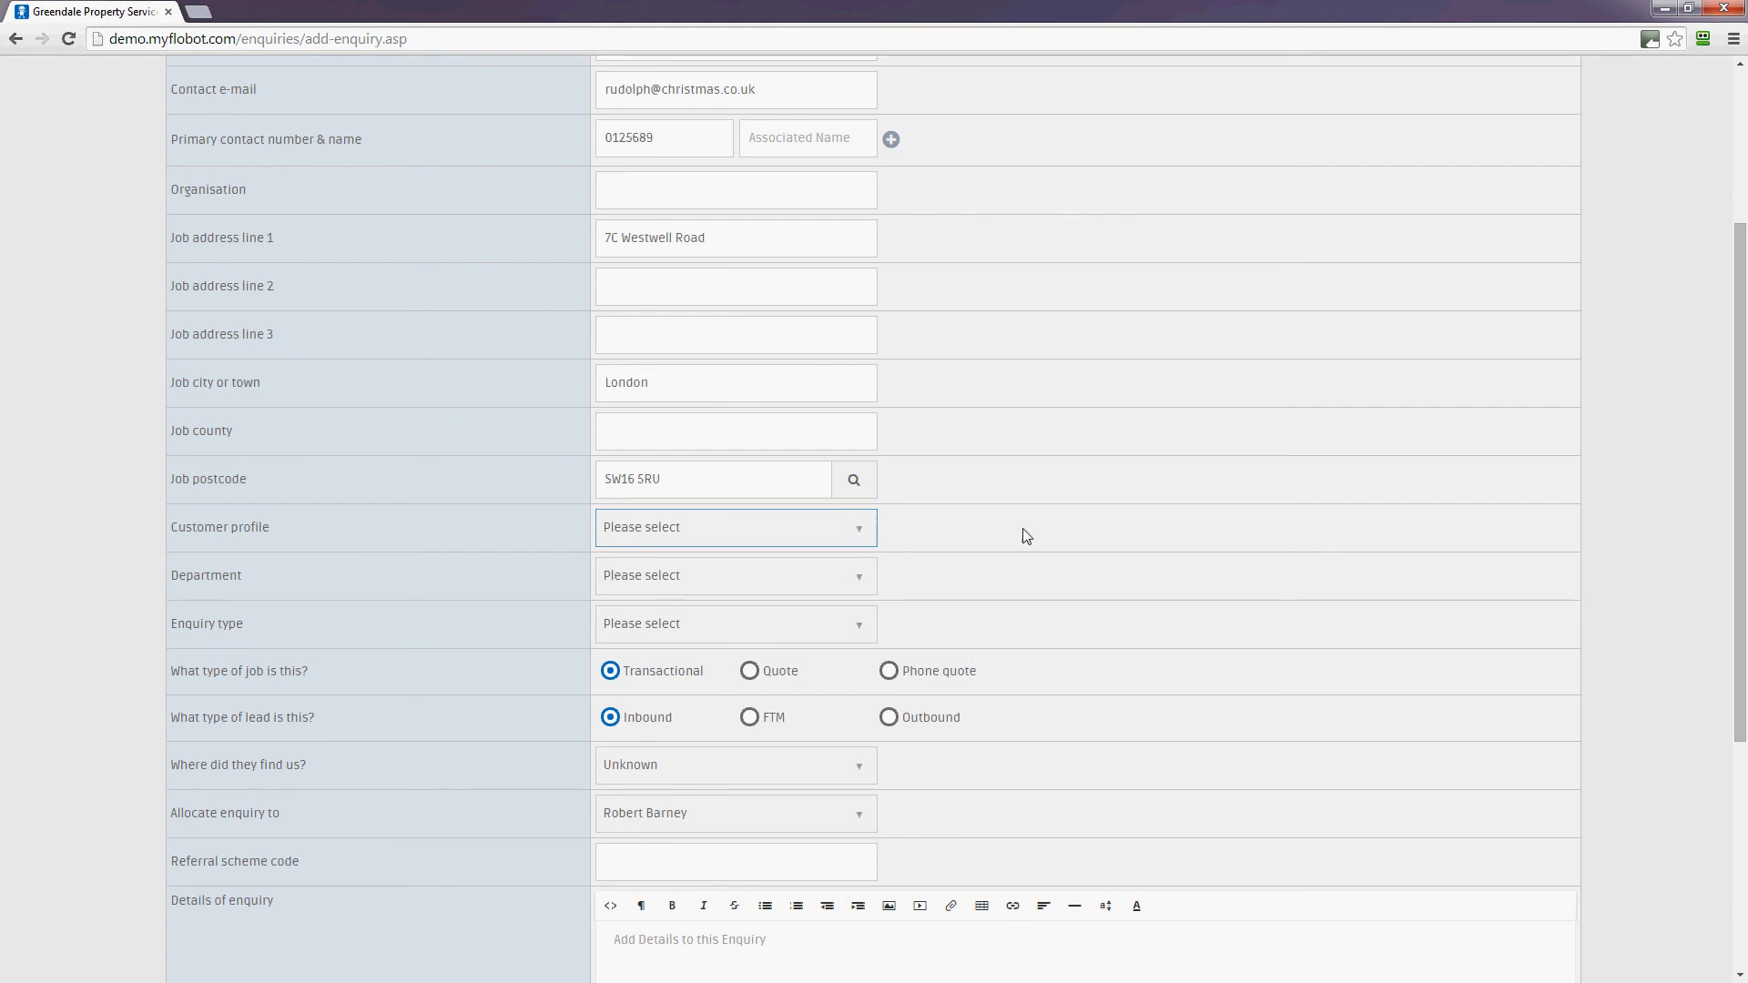
pyautogui.scroll(-1, 1026, 531)
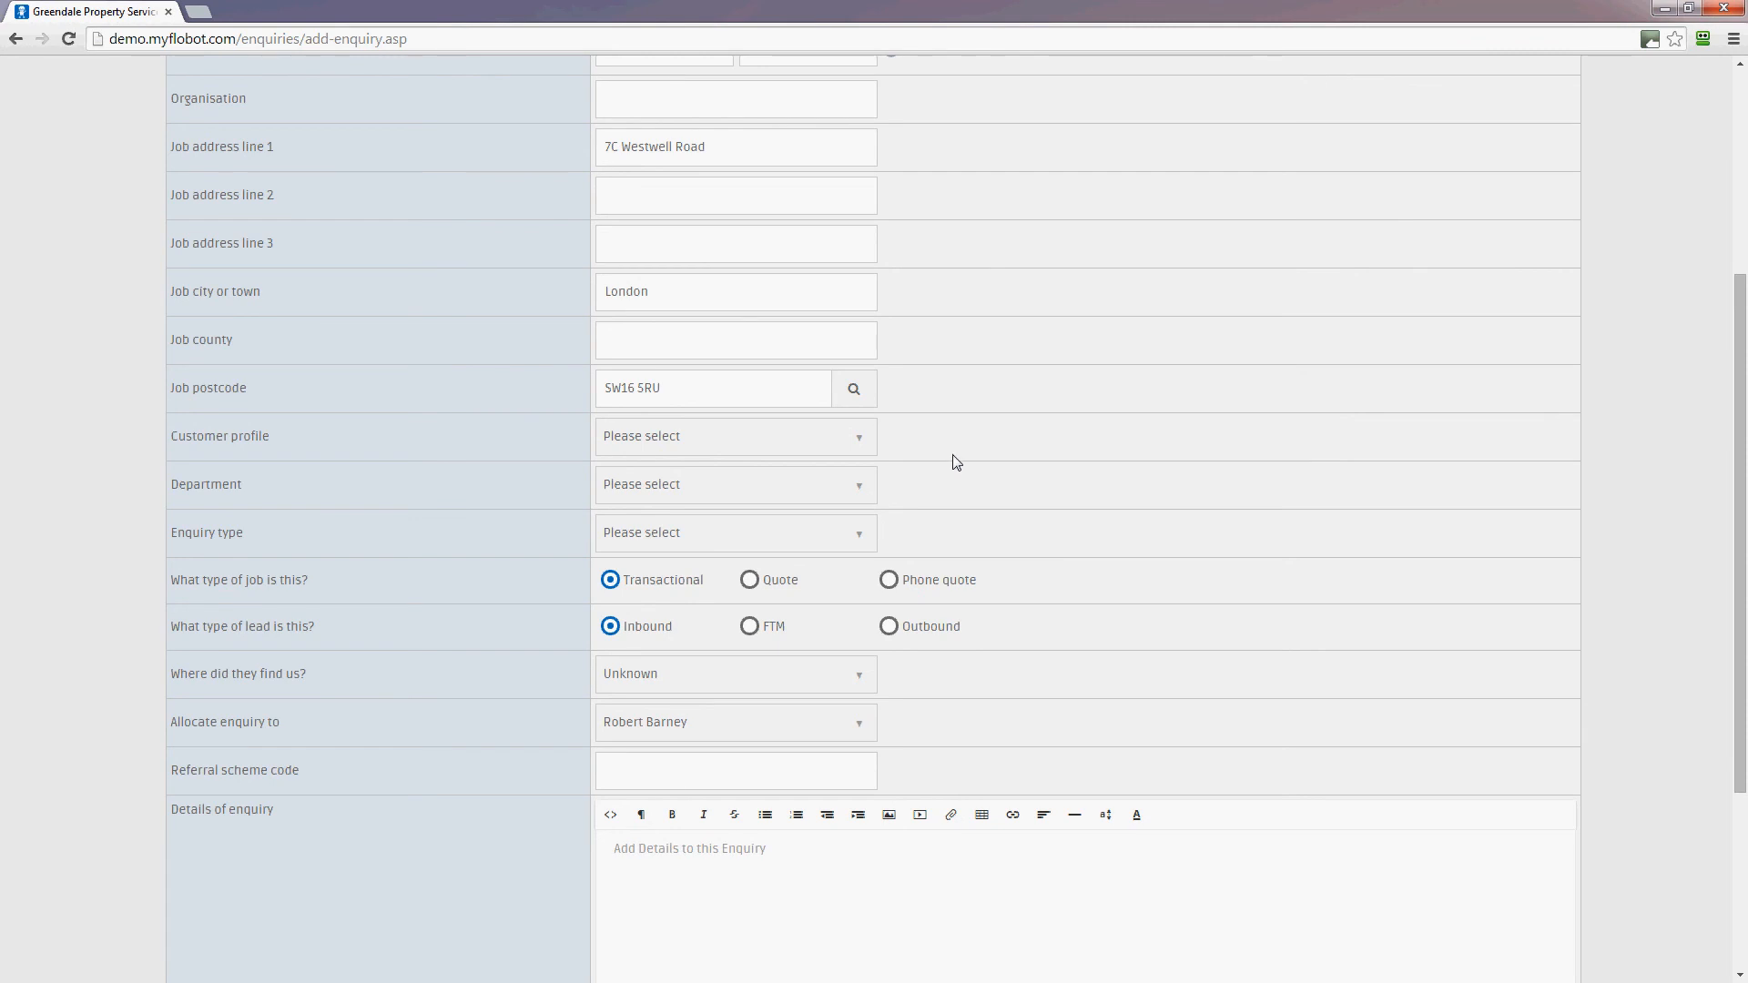
# Choose Homeowner as customer profile, Decorating as department and Interior Painting as enquiry type
pyautogui.click(805, 439)
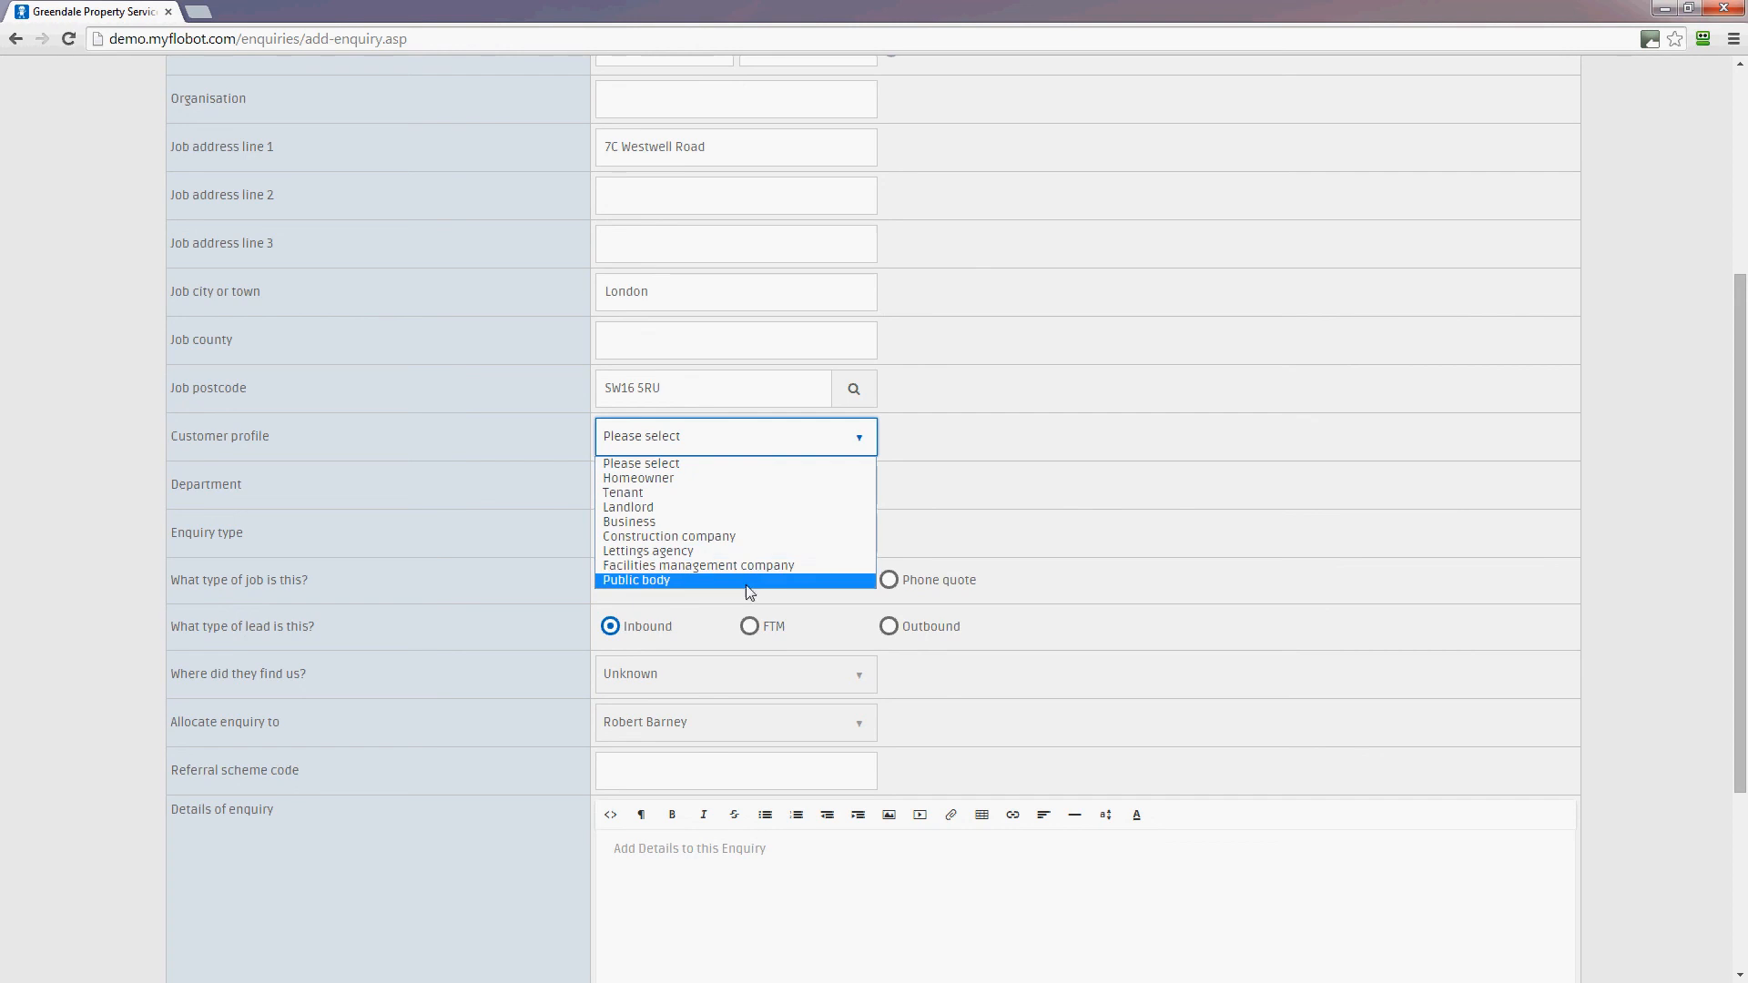
pyautogui.click(740, 478)
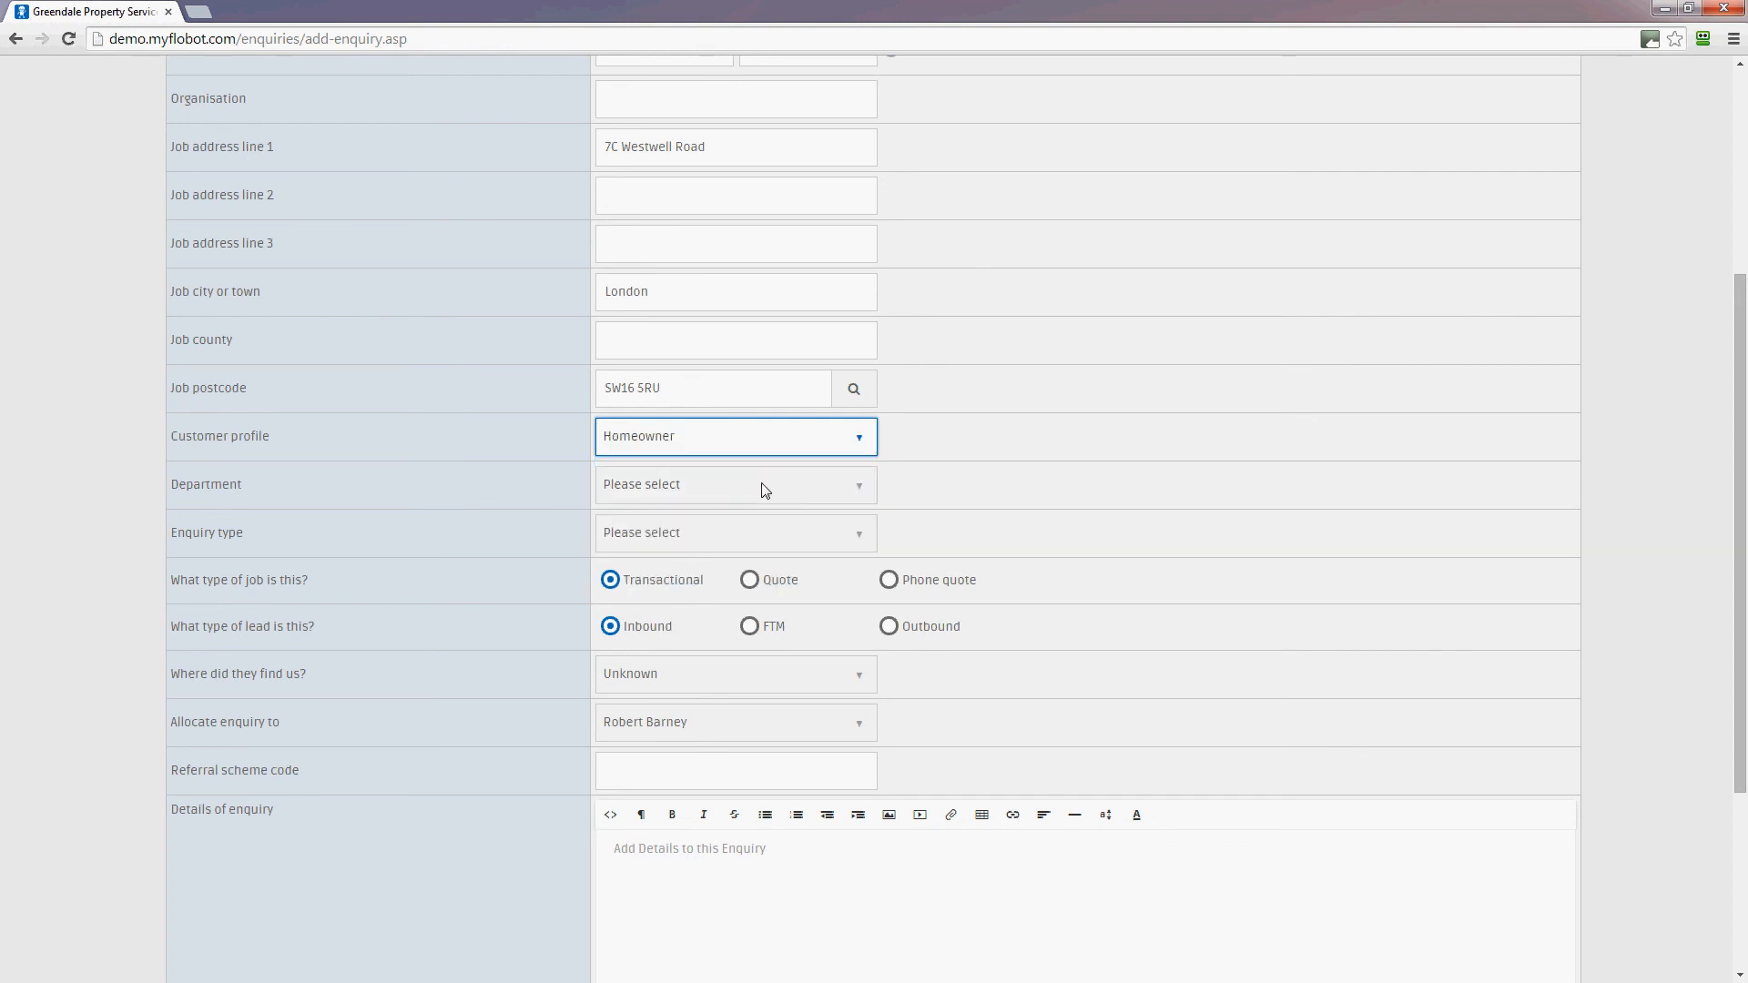
pyautogui.click(794, 496)
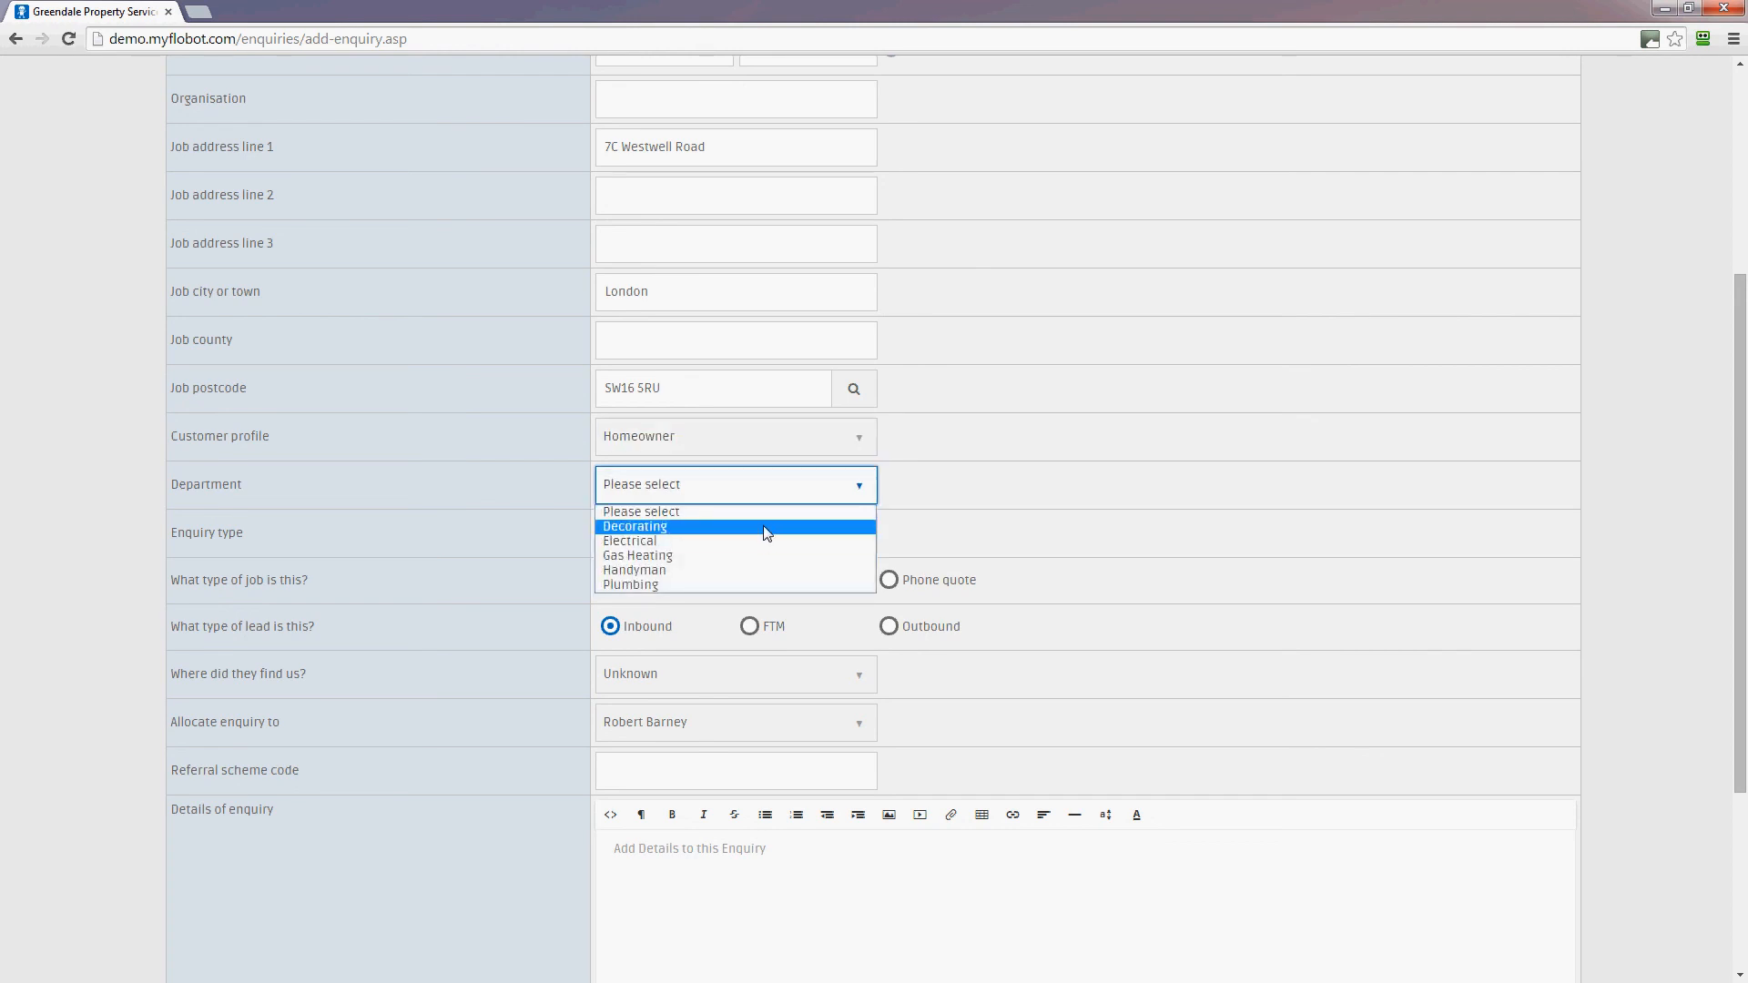
pyautogui.click(767, 534)
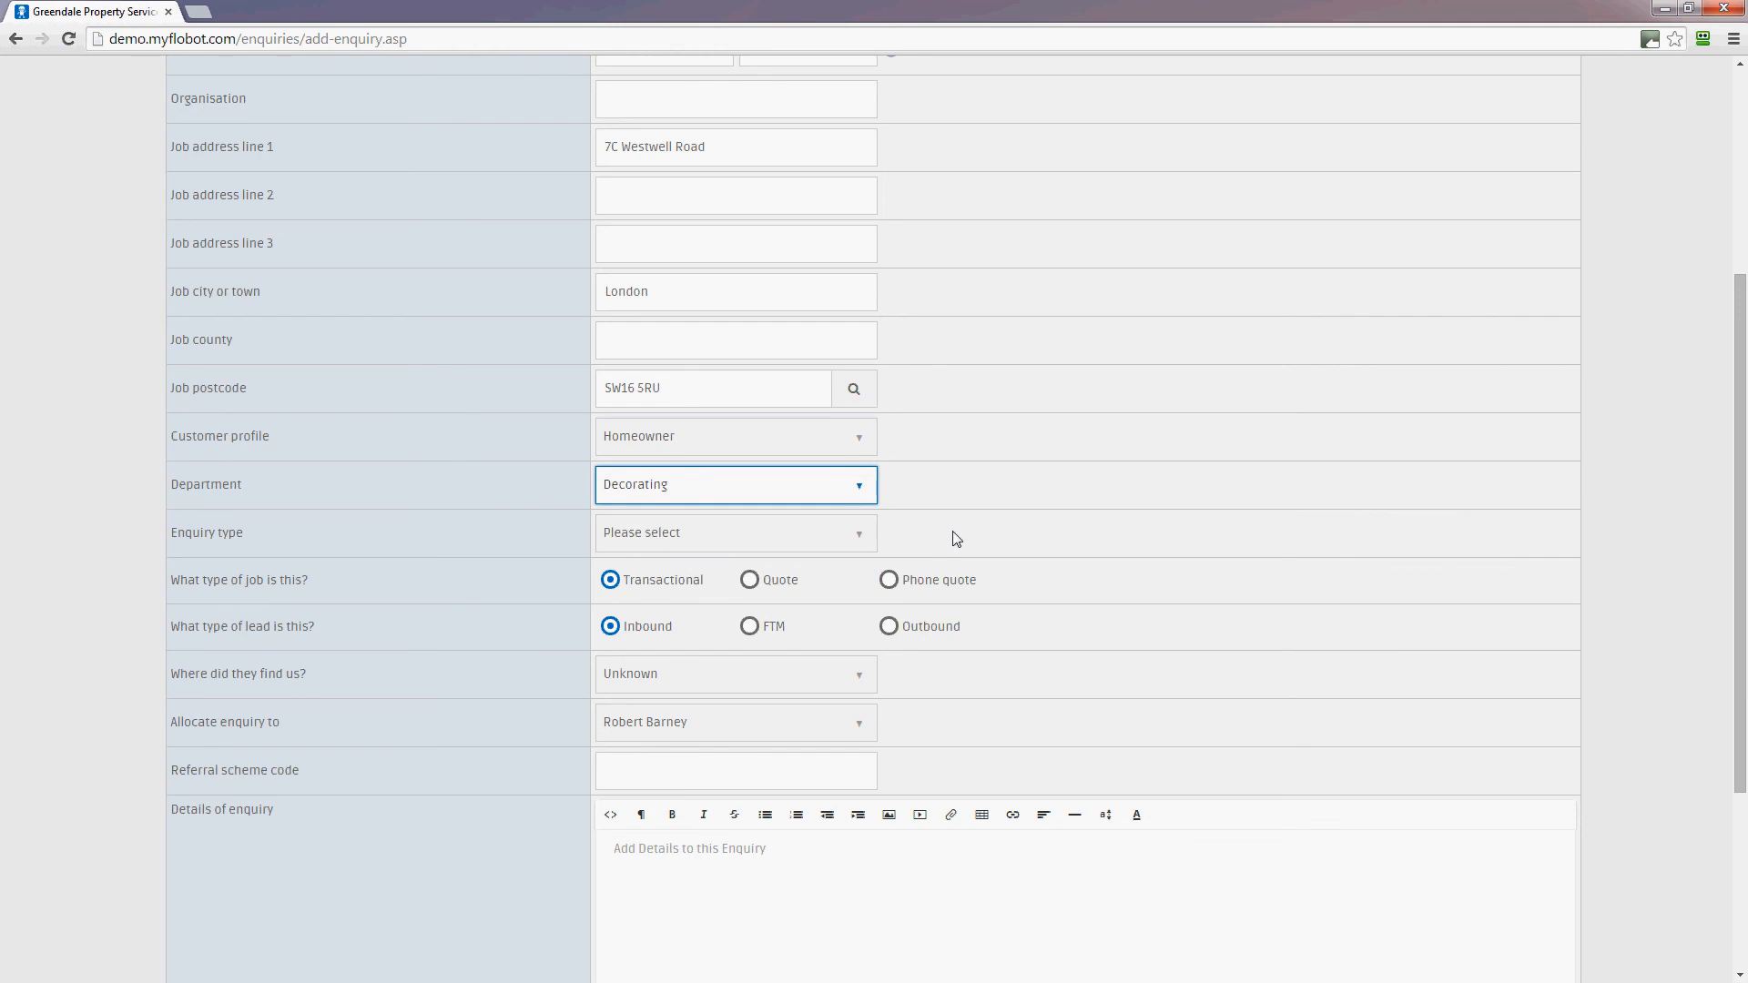
pyautogui.scroll(-1, 956, 539)
pyautogui.click(752, 447)
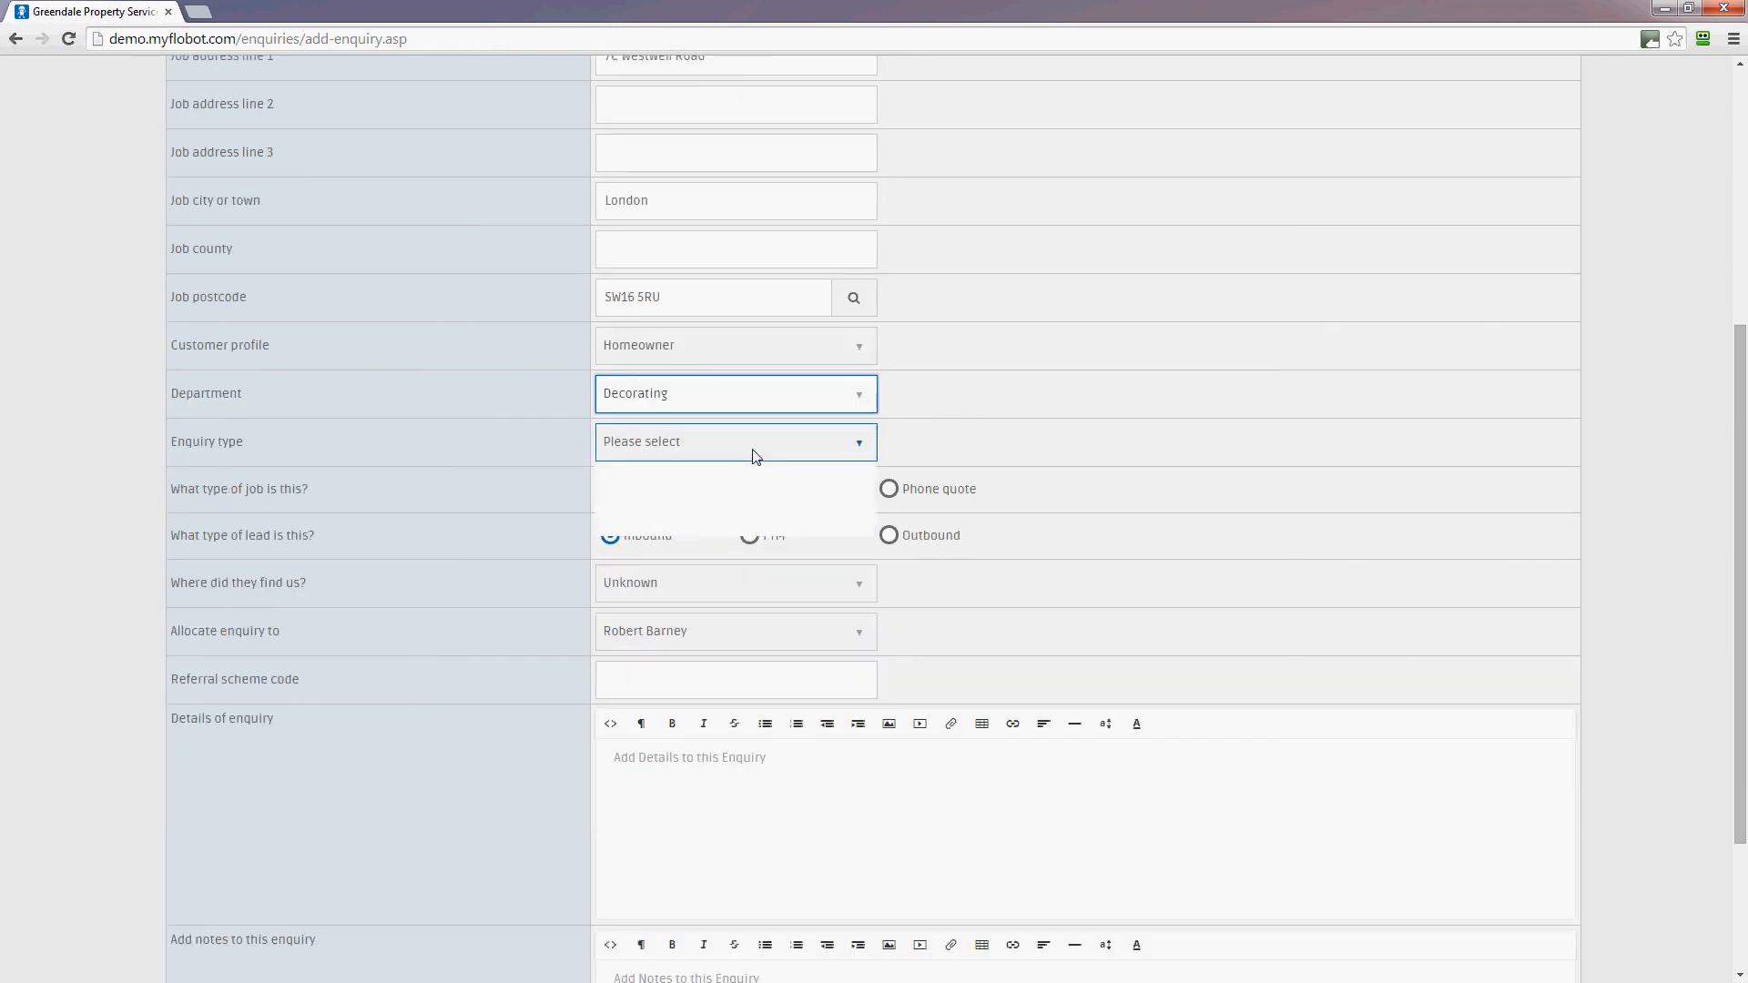
pyautogui.click(741, 498)
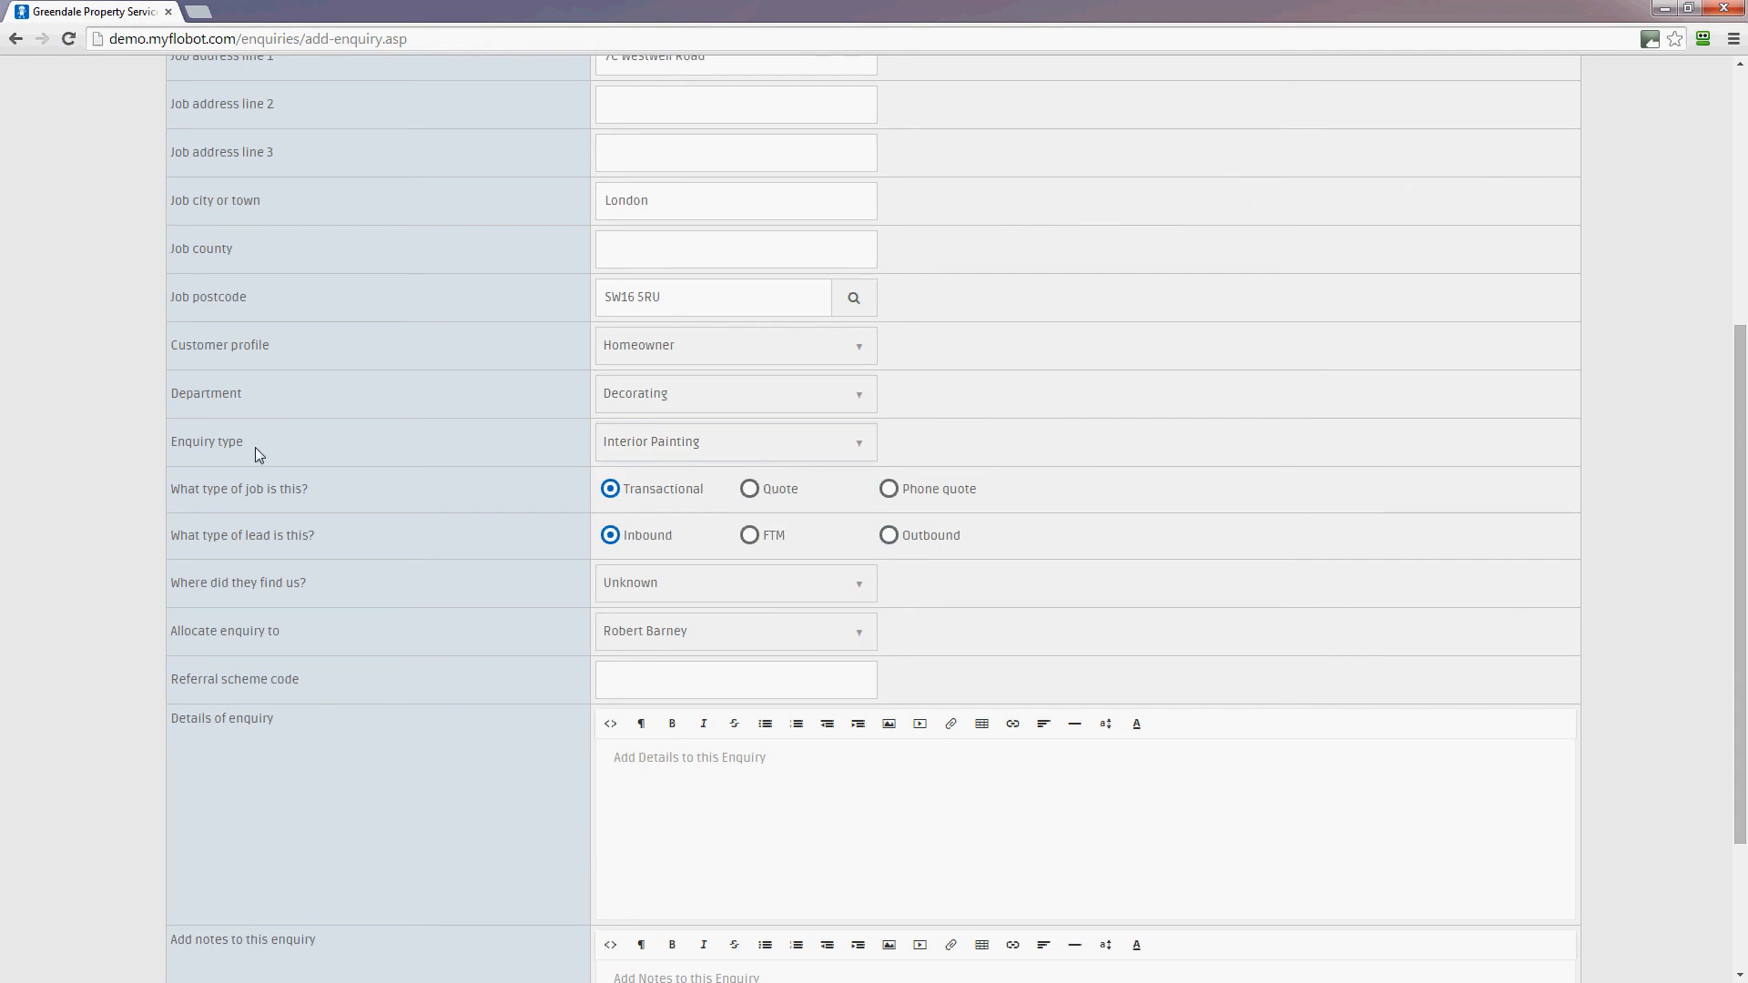
pyautogui.moveTo(255, 446); pyautogui.dragTo(123, 446)
pyautogui.click(313, 448)
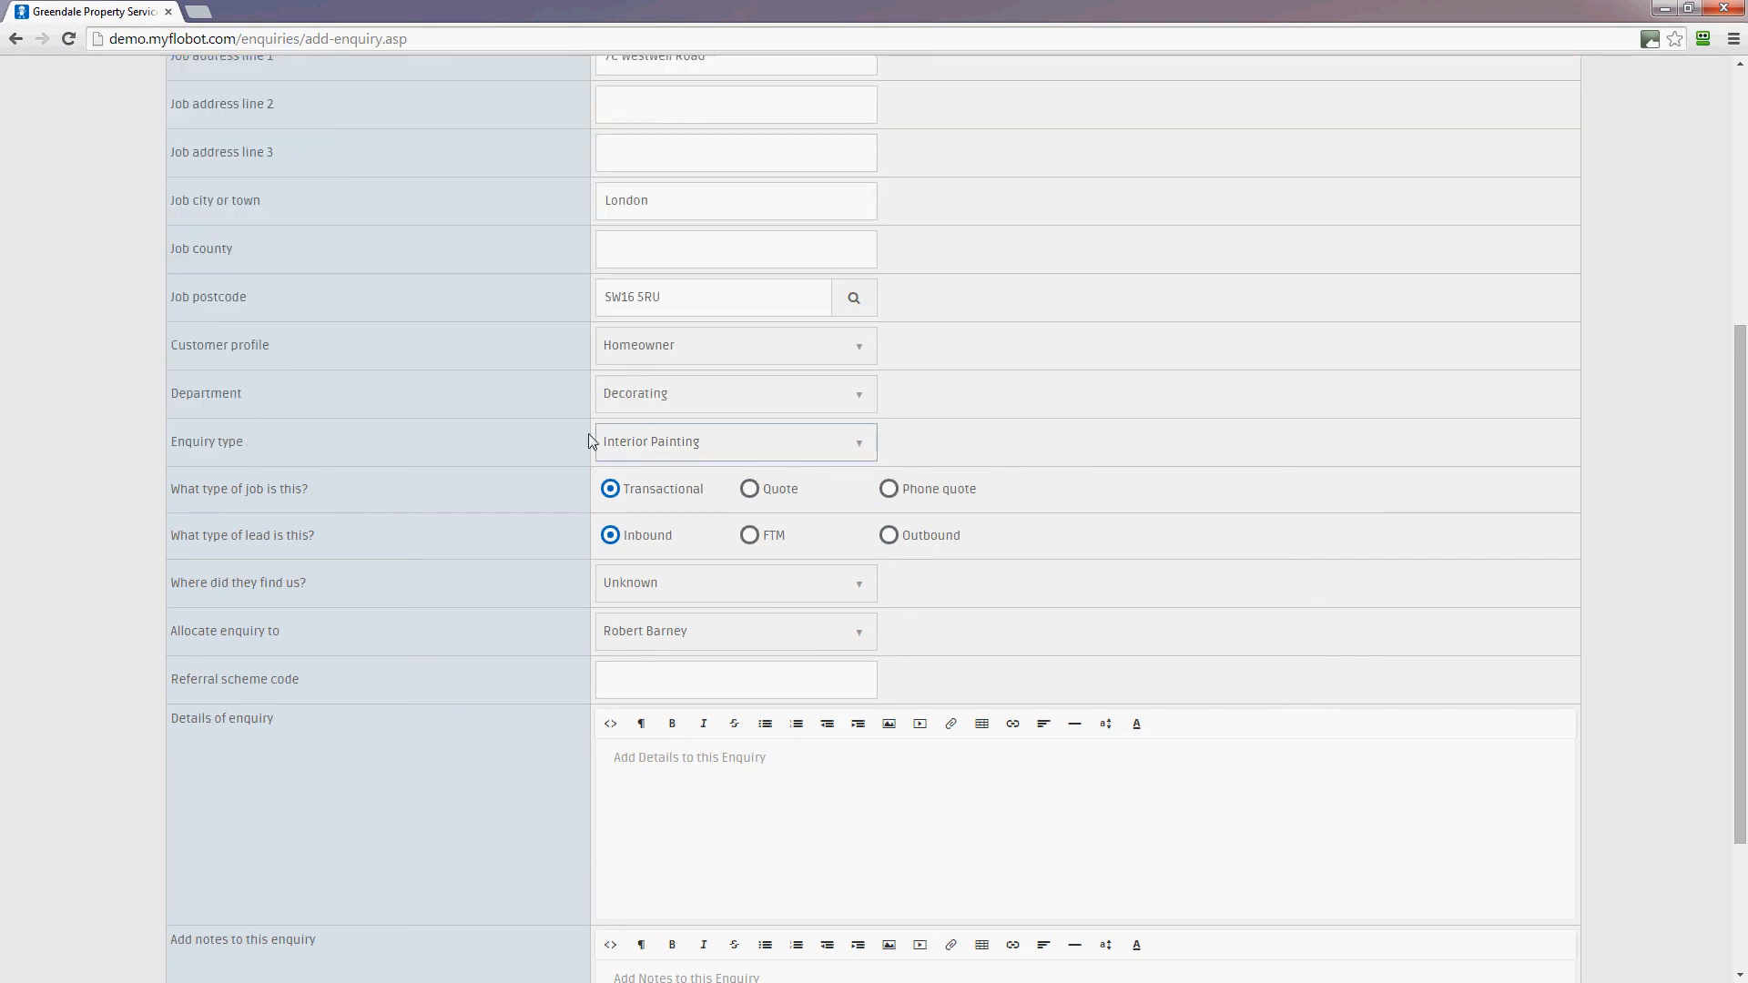
pyautogui.scroll(-1, 1347, 496)
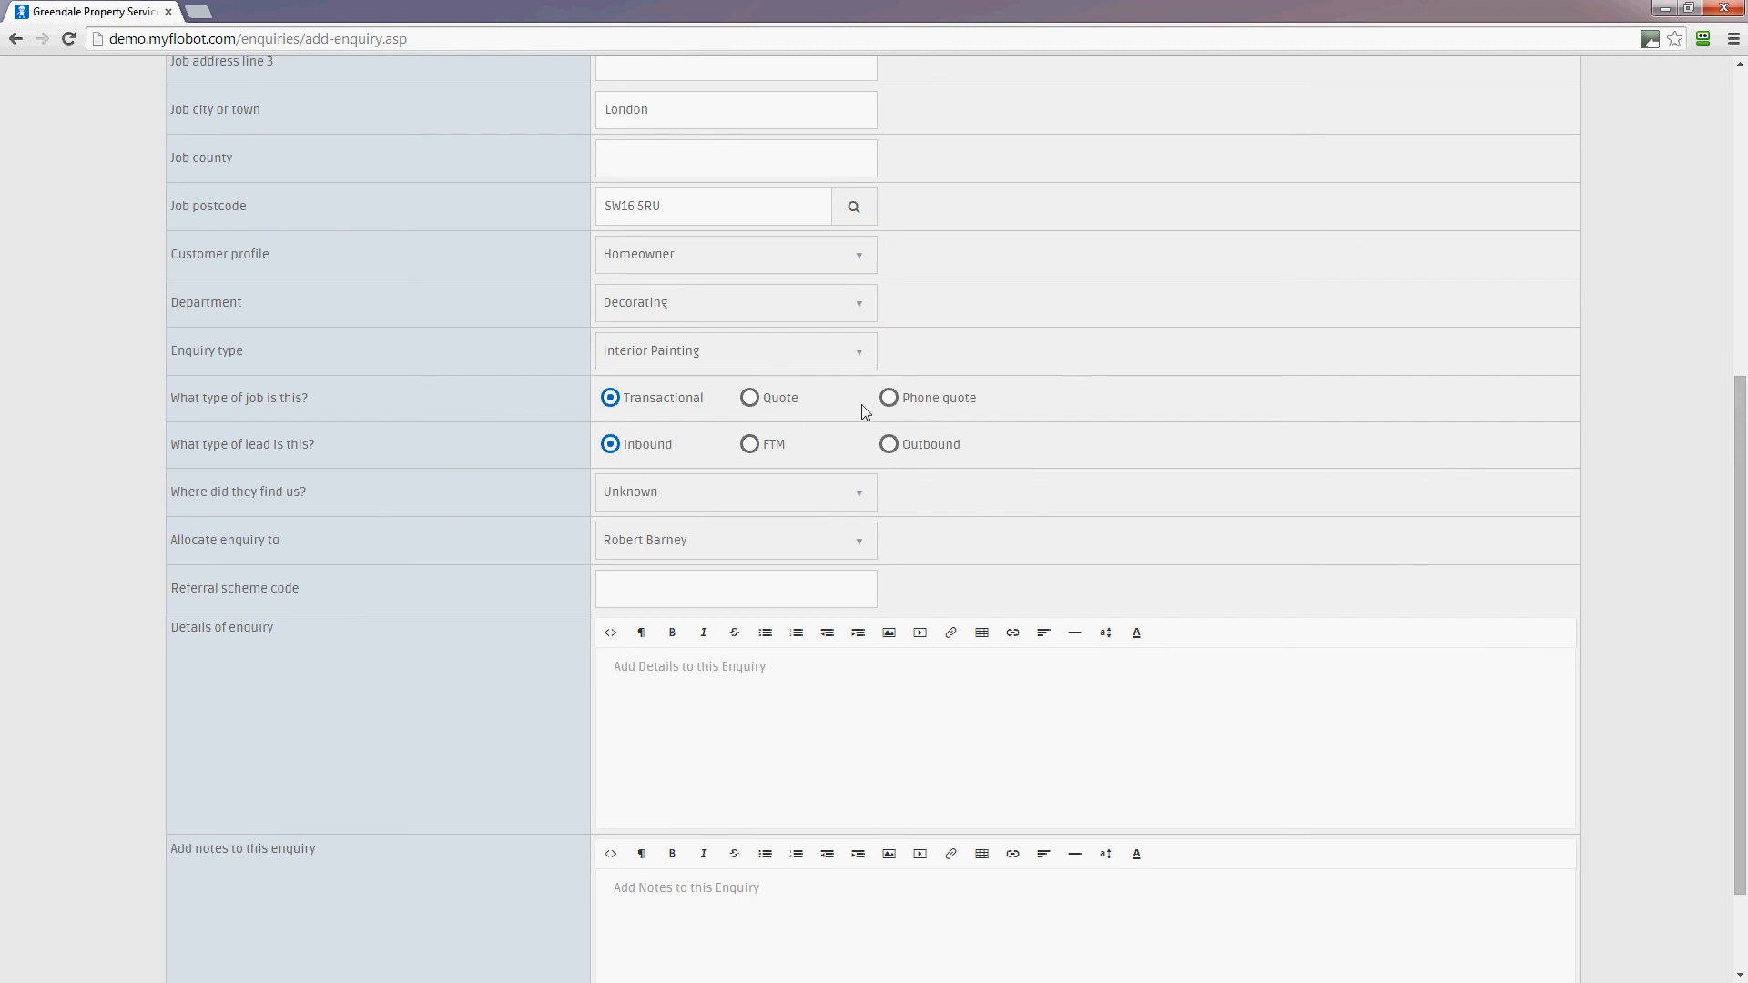
# Mark the job as a Quote and set Google Adwords as the lead source, leaving allocation unchanged
pyautogui.click(753, 399)
pyautogui.click(847, 496)
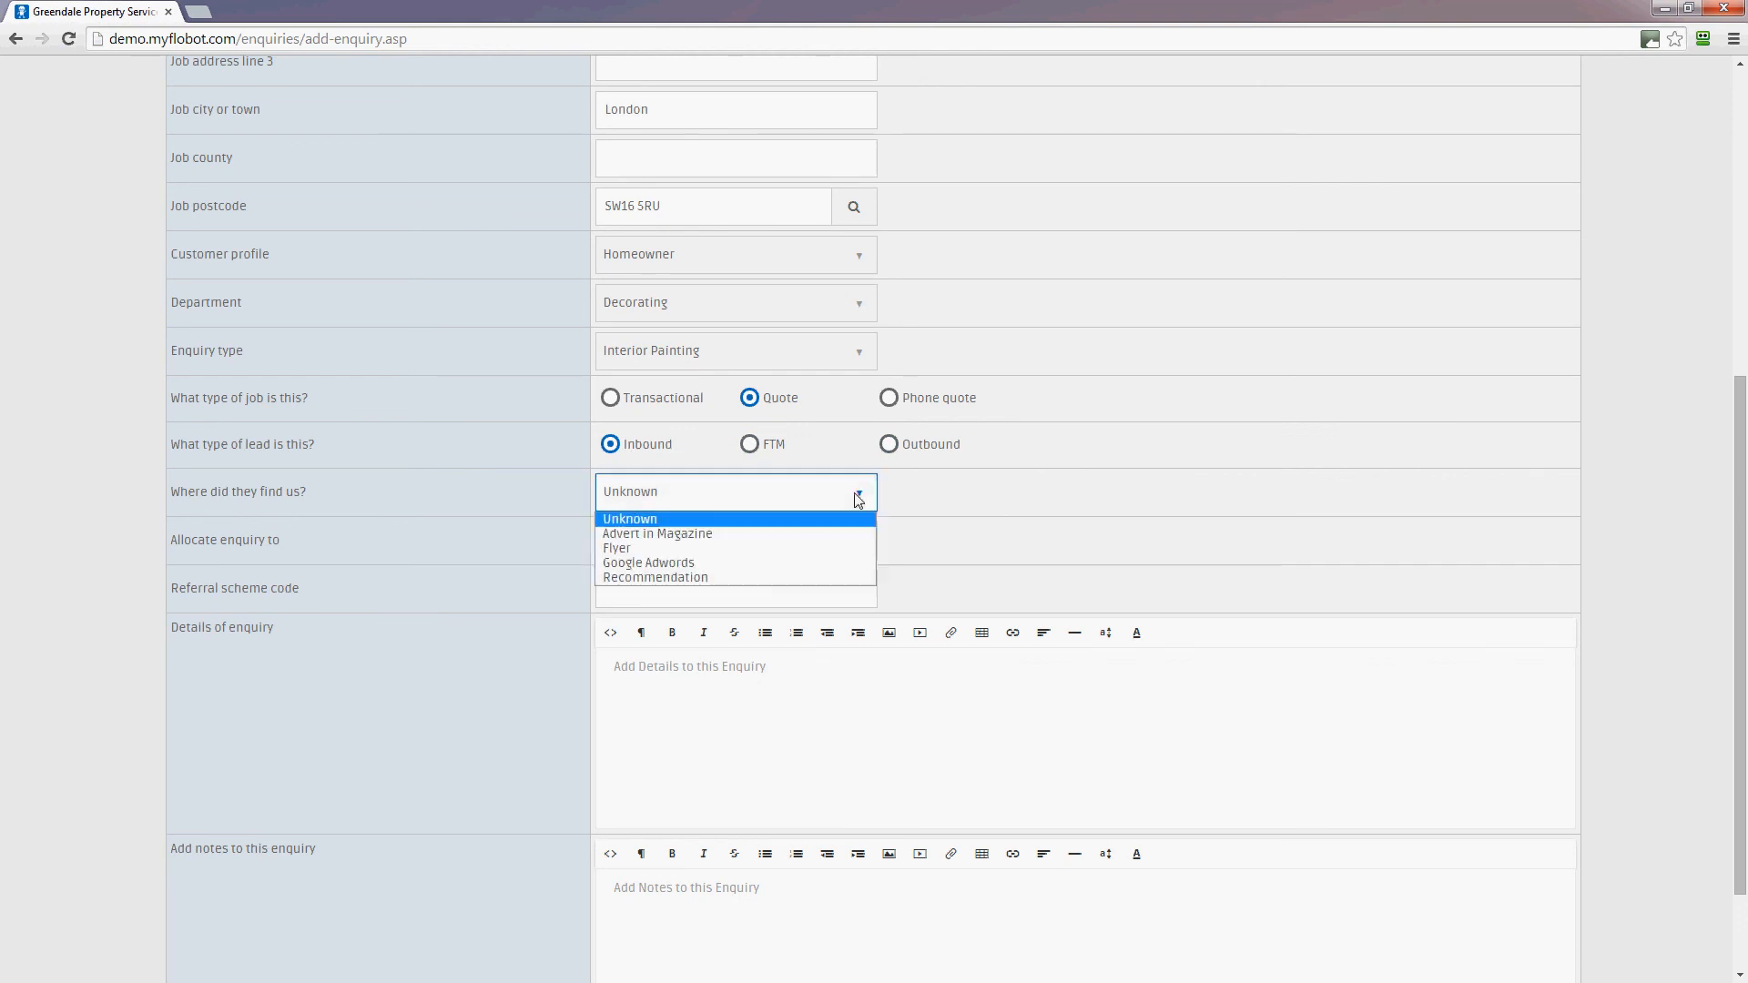
pyautogui.click(769, 566)
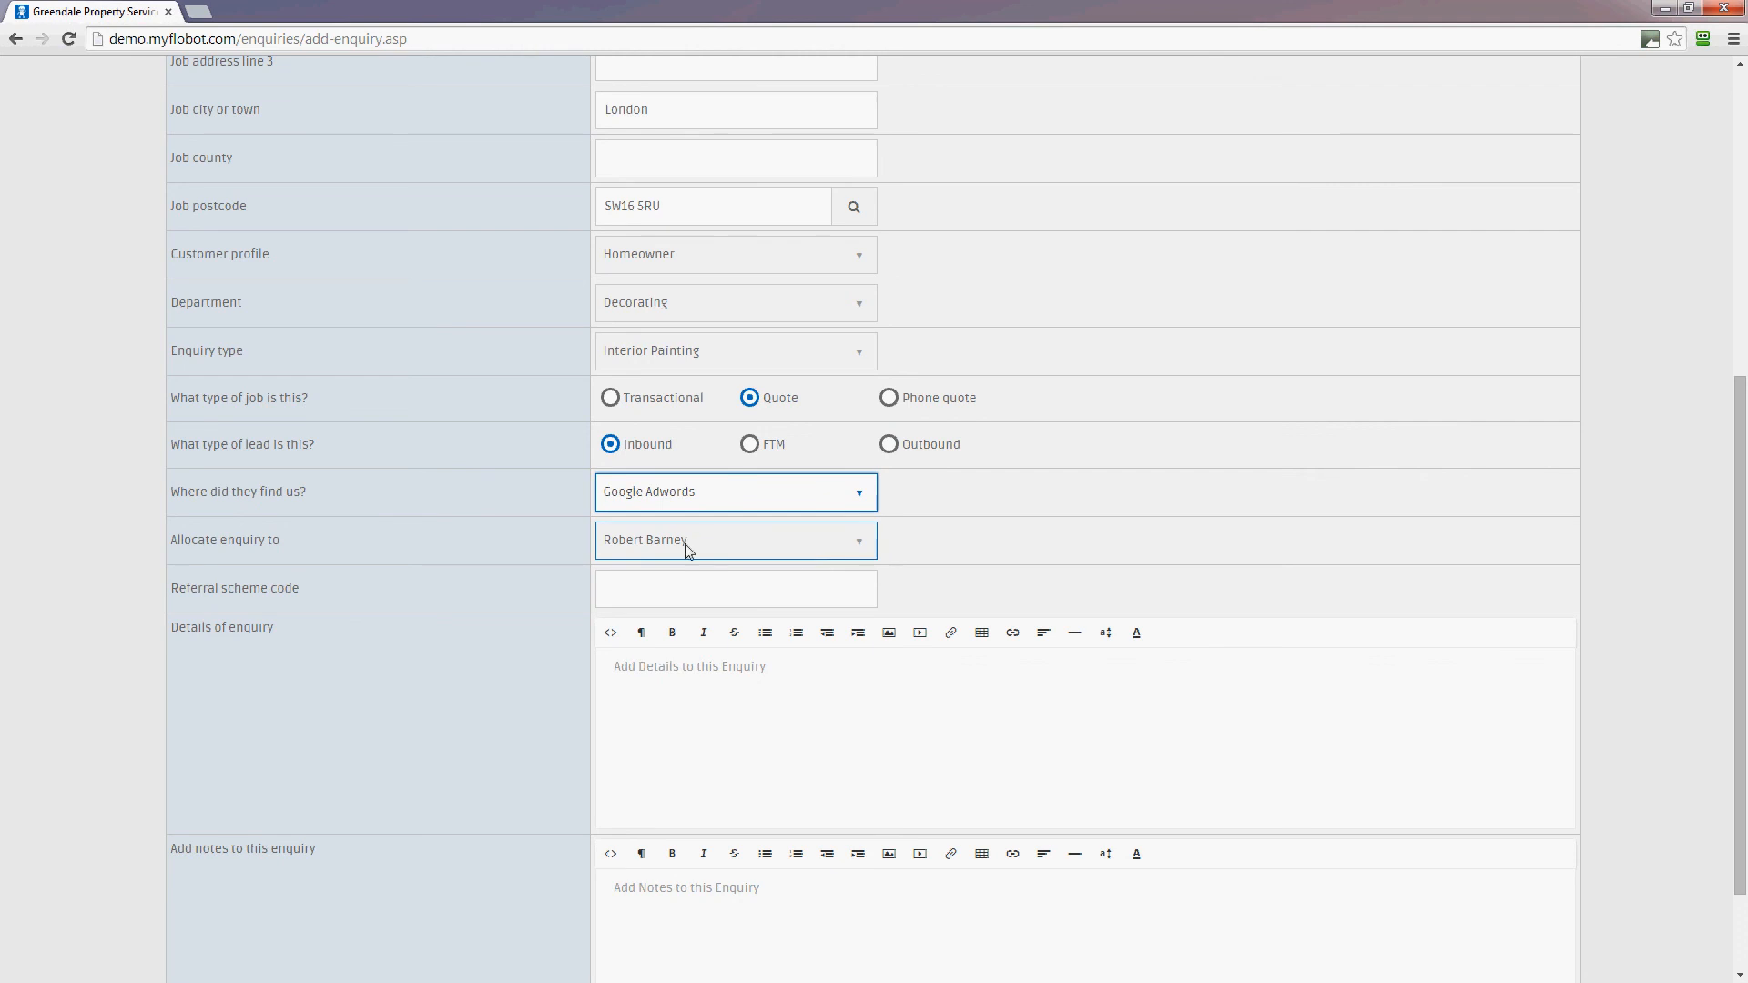
pyautogui.click(628, 542)
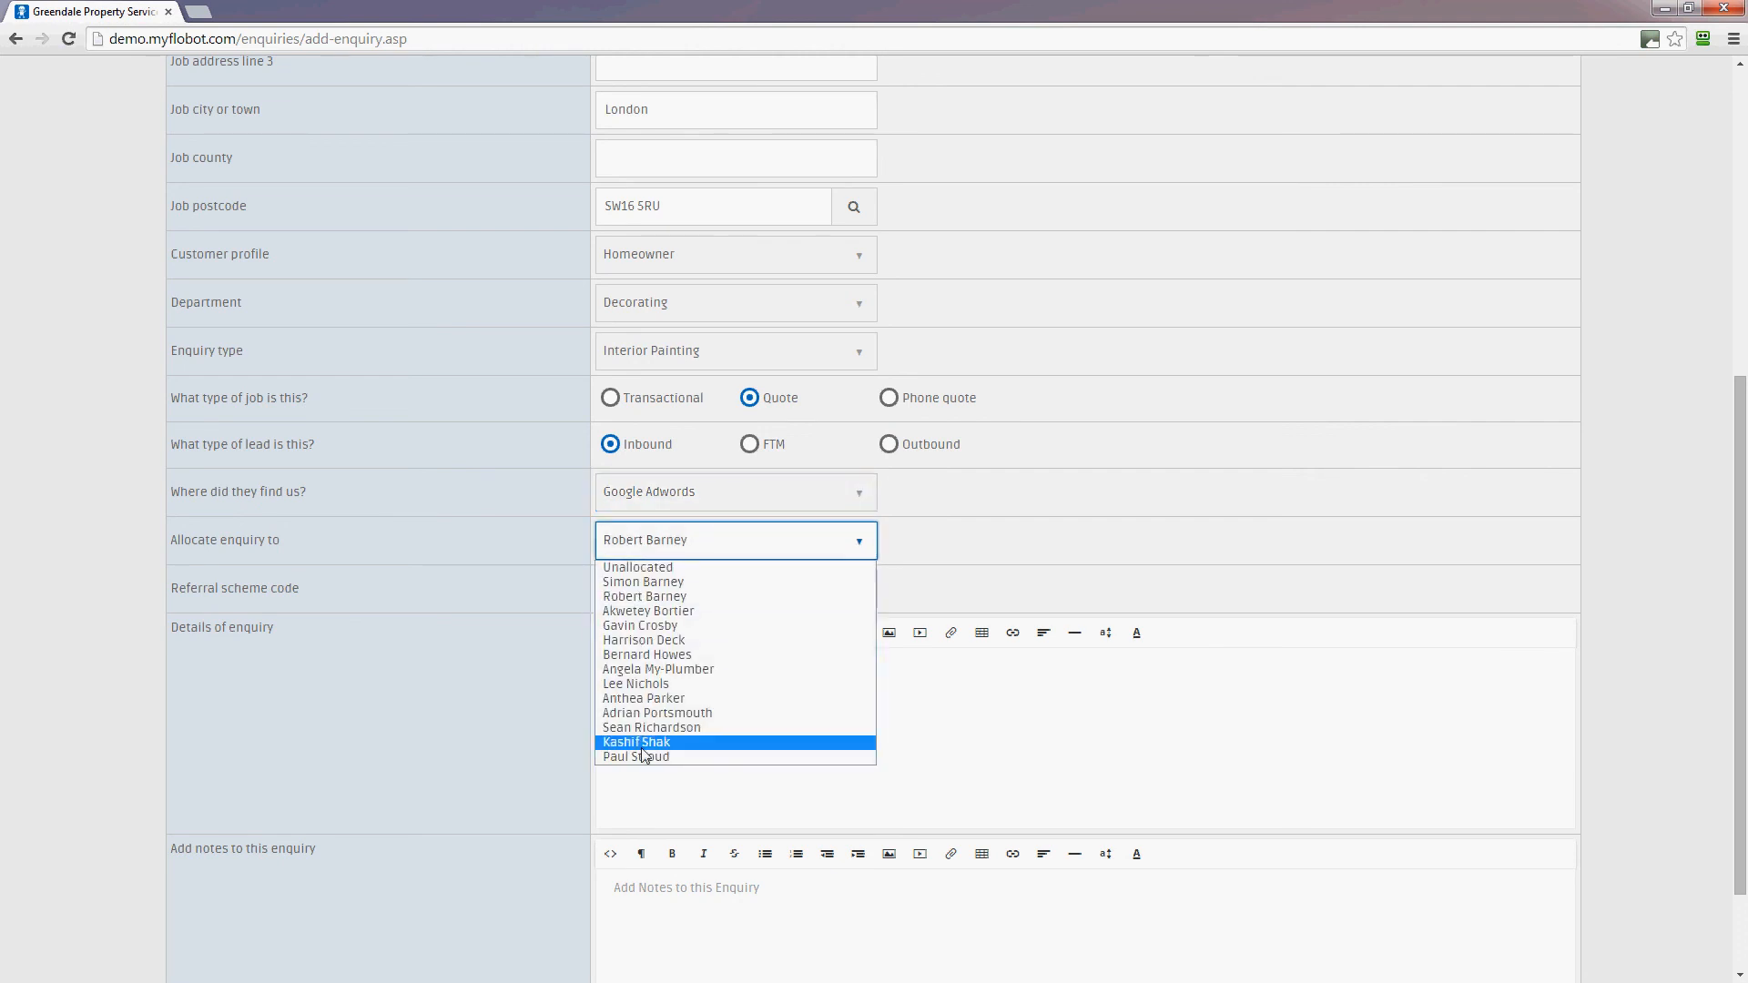
pyautogui.click(959, 502)
pyautogui.click(957, 503)
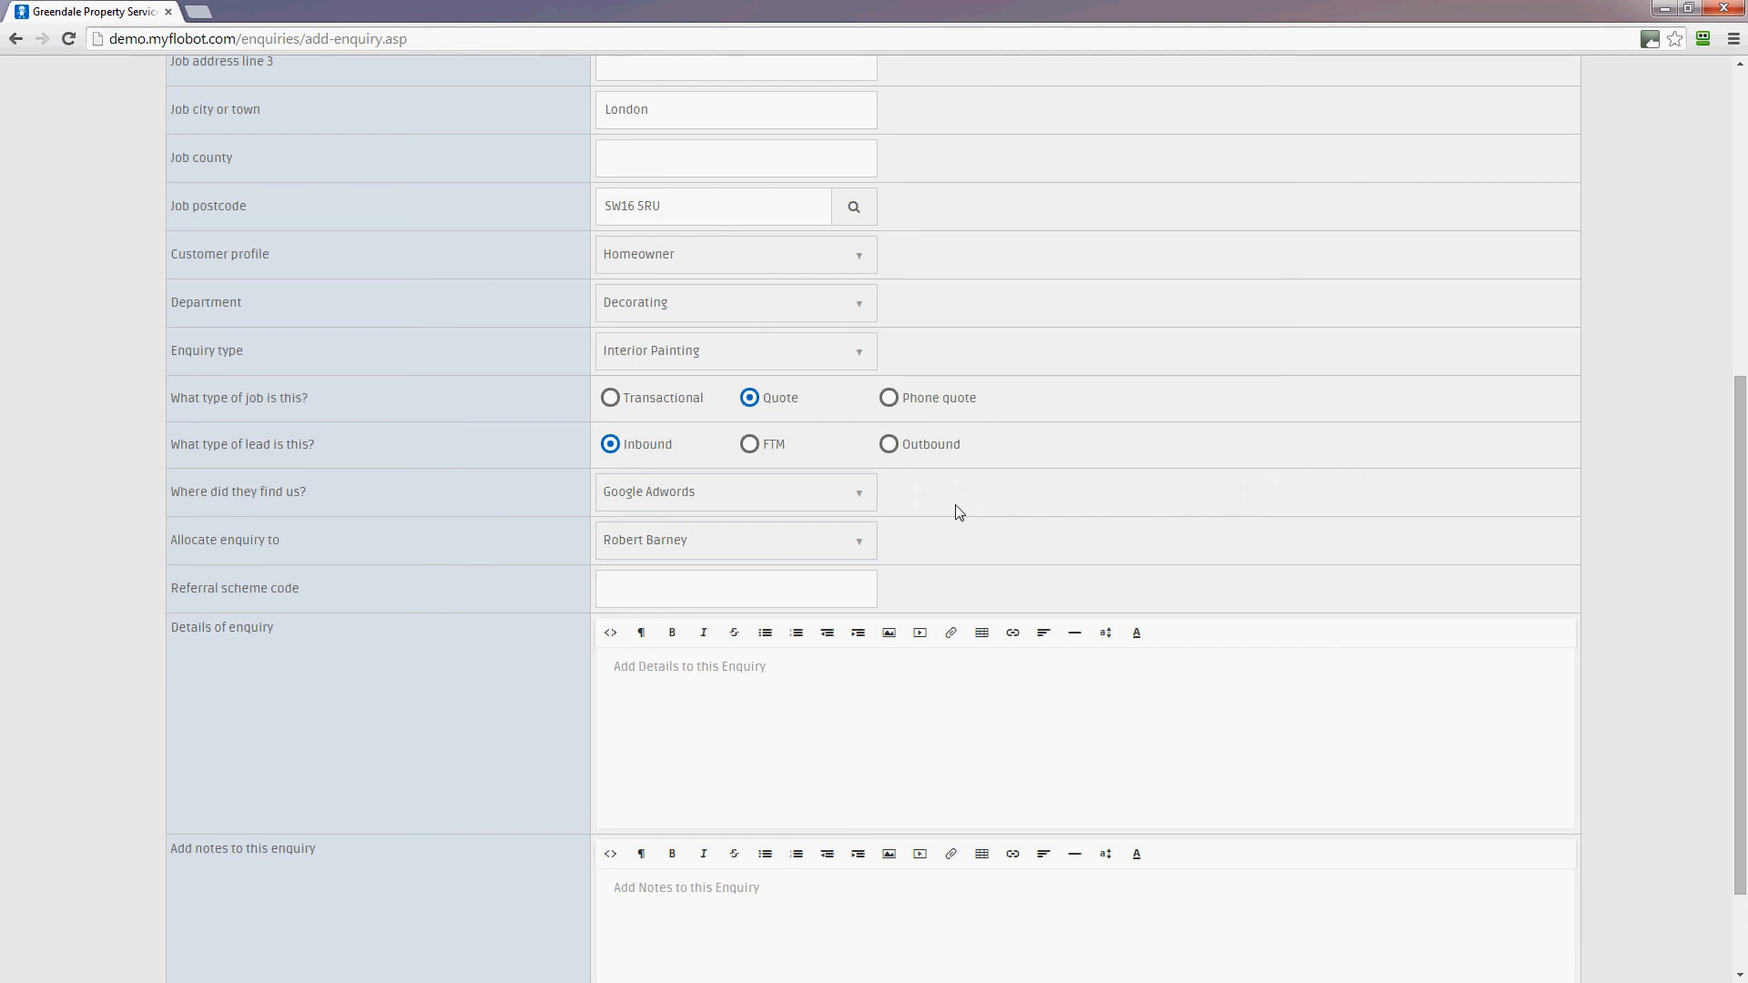
# Enter 'Wants a decorating quote for an igloo.' as the details of the enquiry
pyautogui.scroll(-2, 1096, 507)
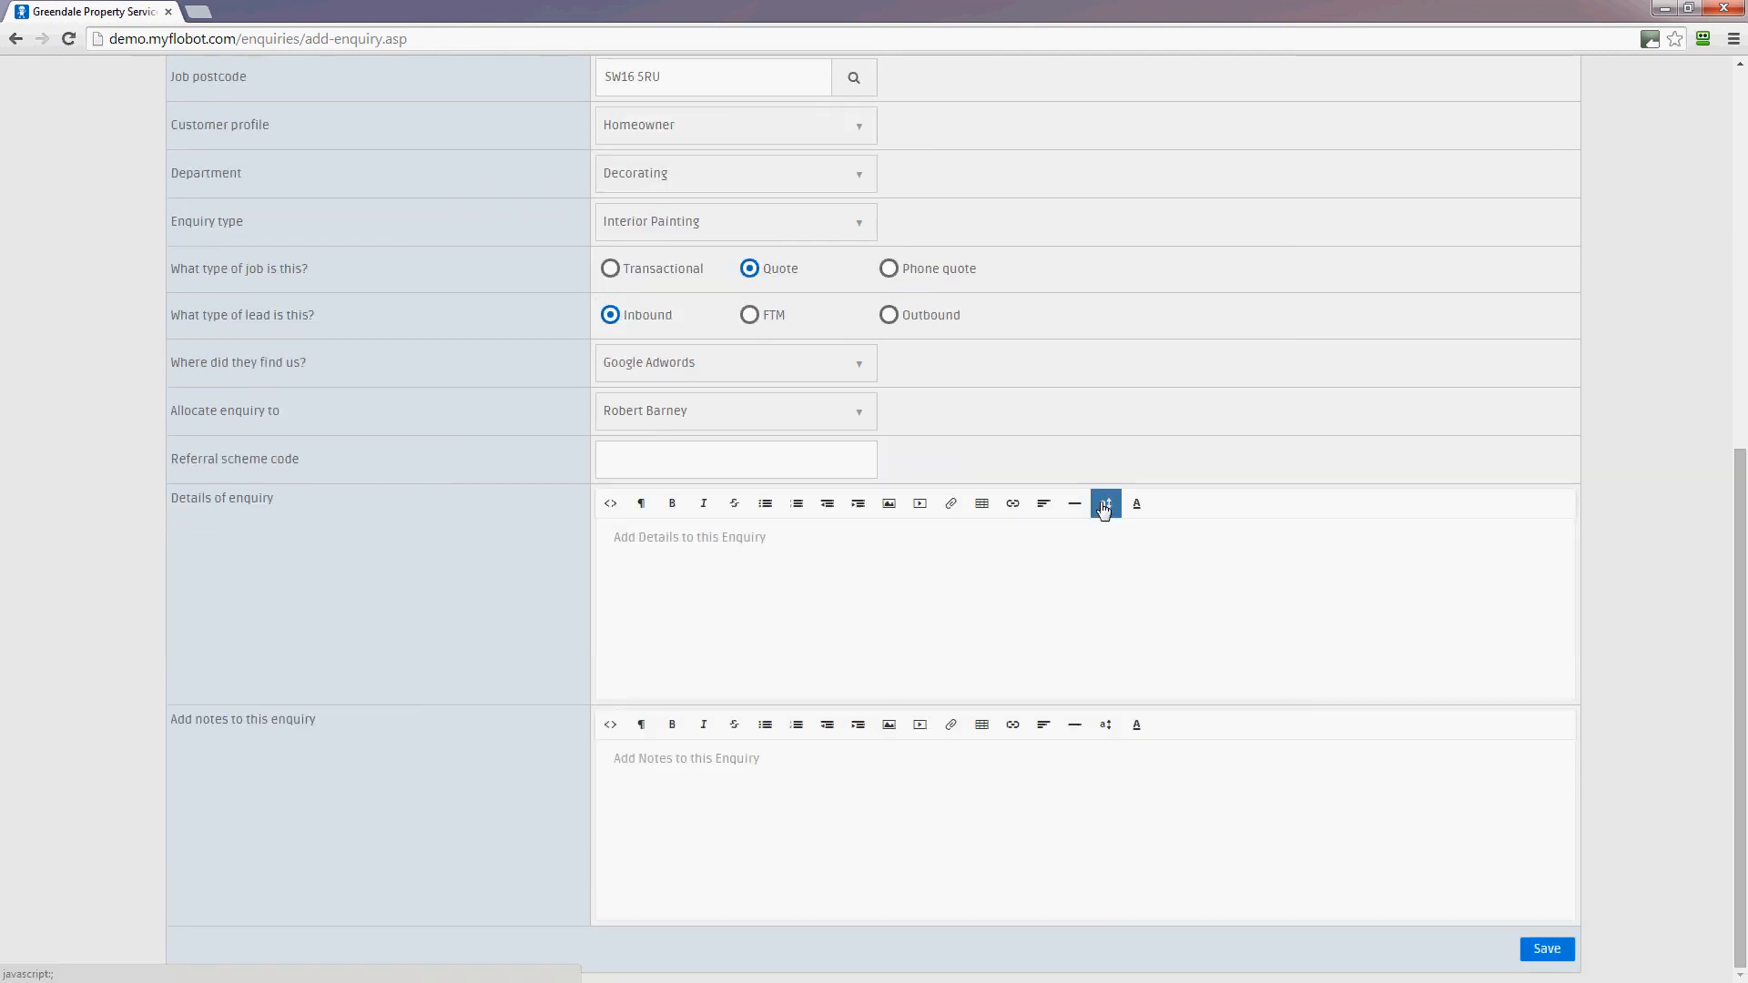
pyautogui.click(707, 462)
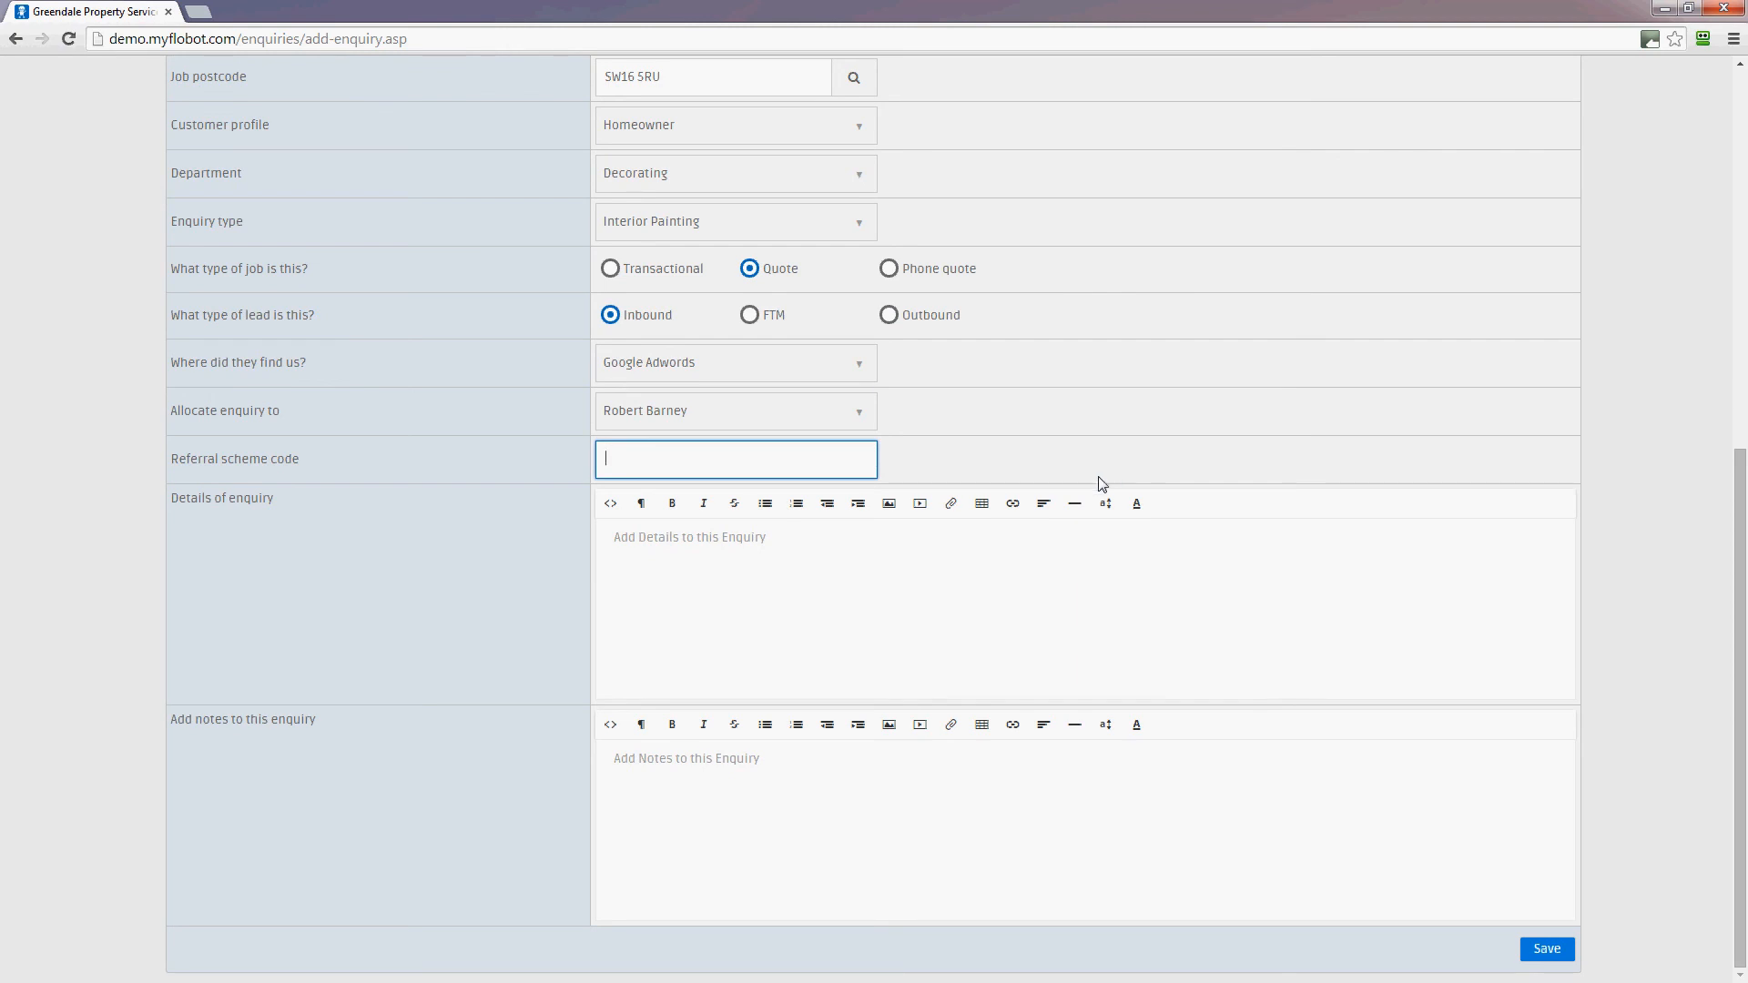
pyautogui.click(847, 566)
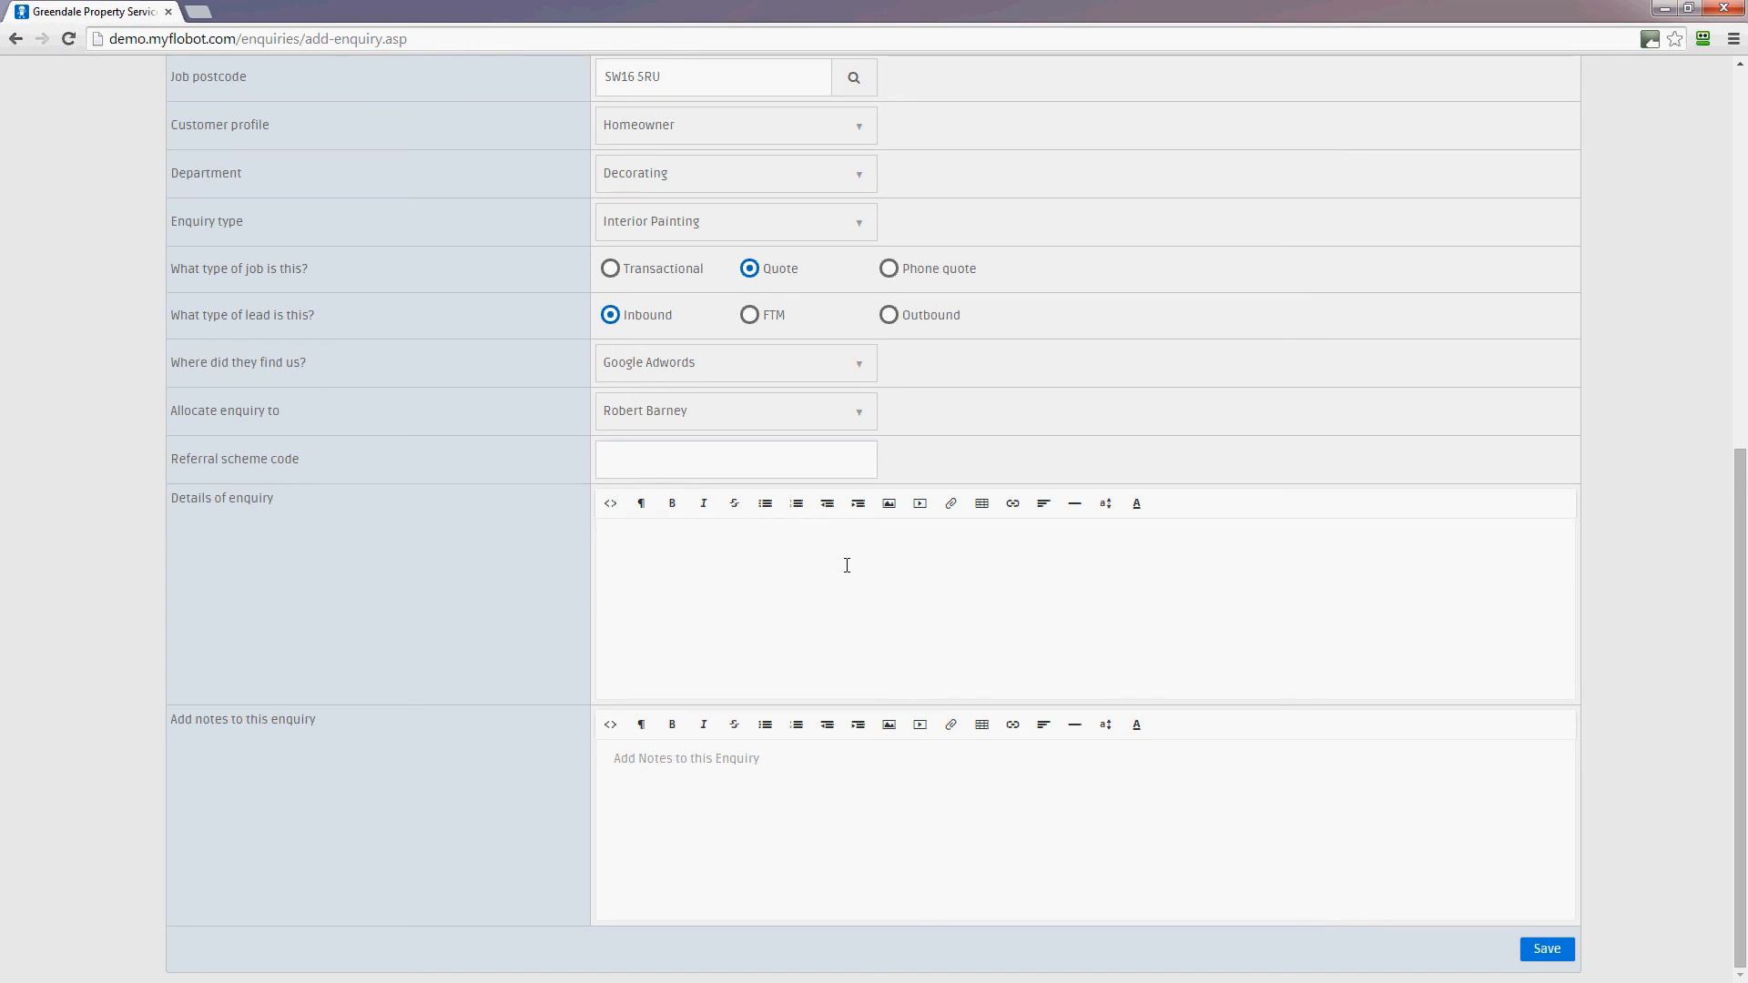
pyautogui.write('Wants a decorating quote for an igloo.')
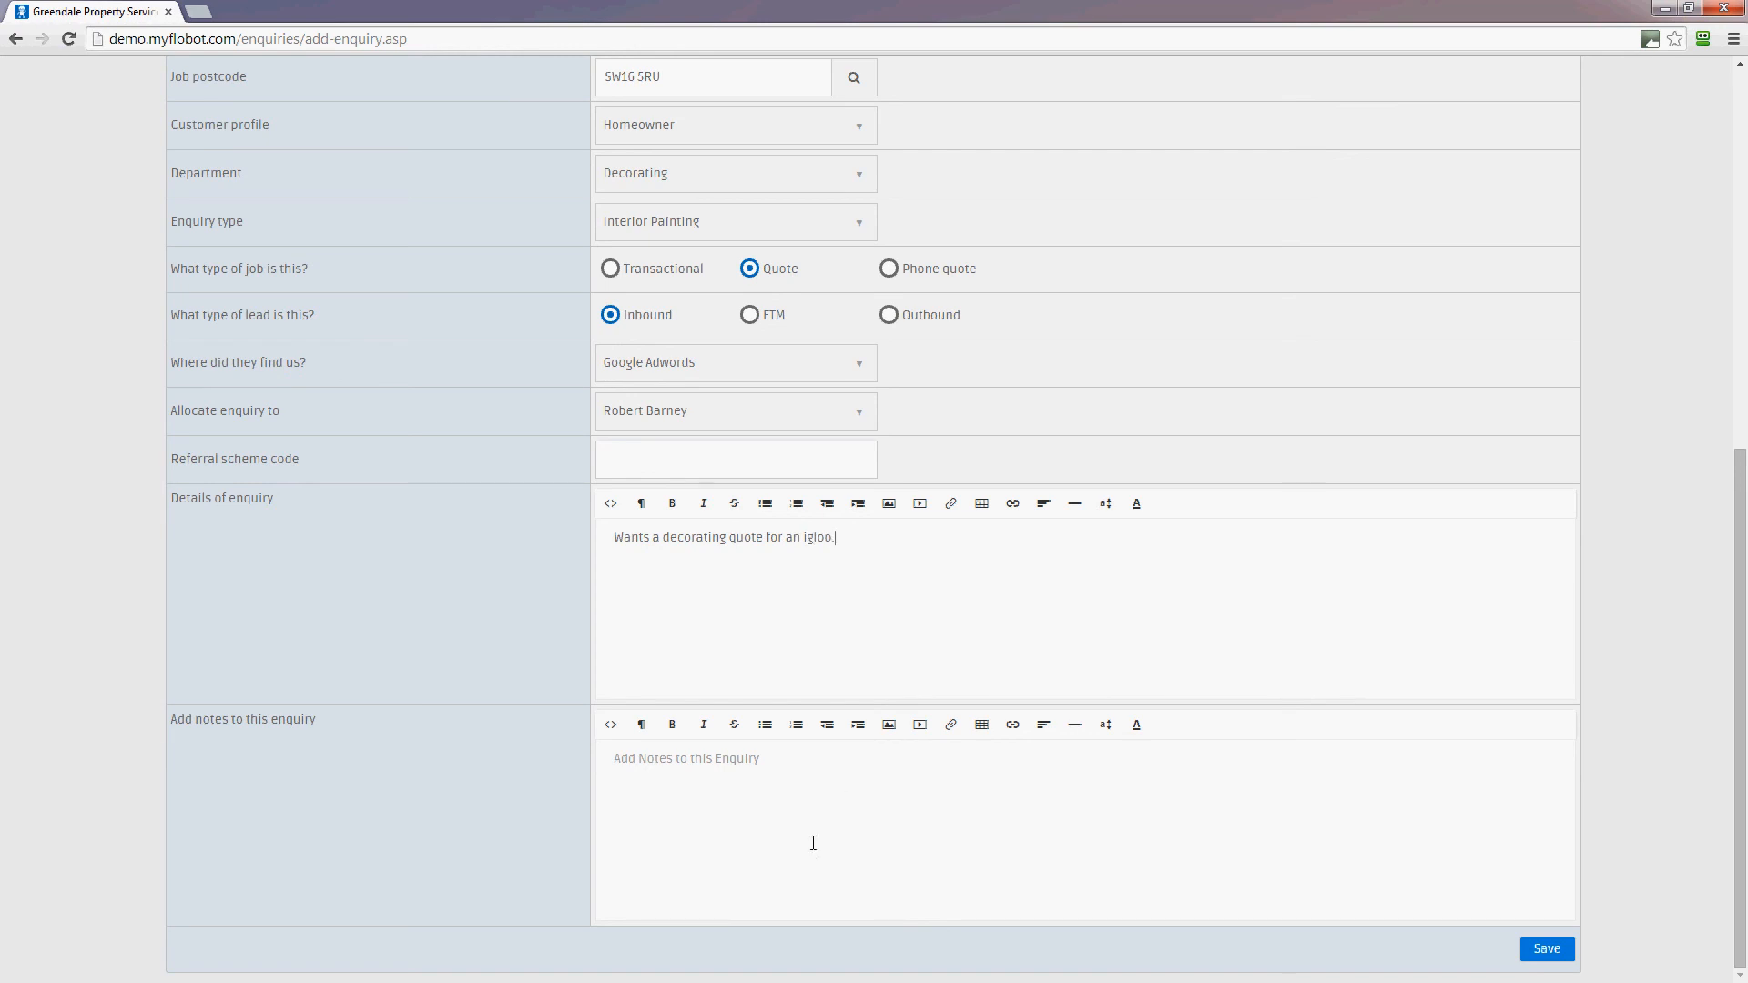
# Save the enquiry and open it from the top of the Enquiries list
pyautogui.click(813, 843)
pyautogui.click(1557, 949)
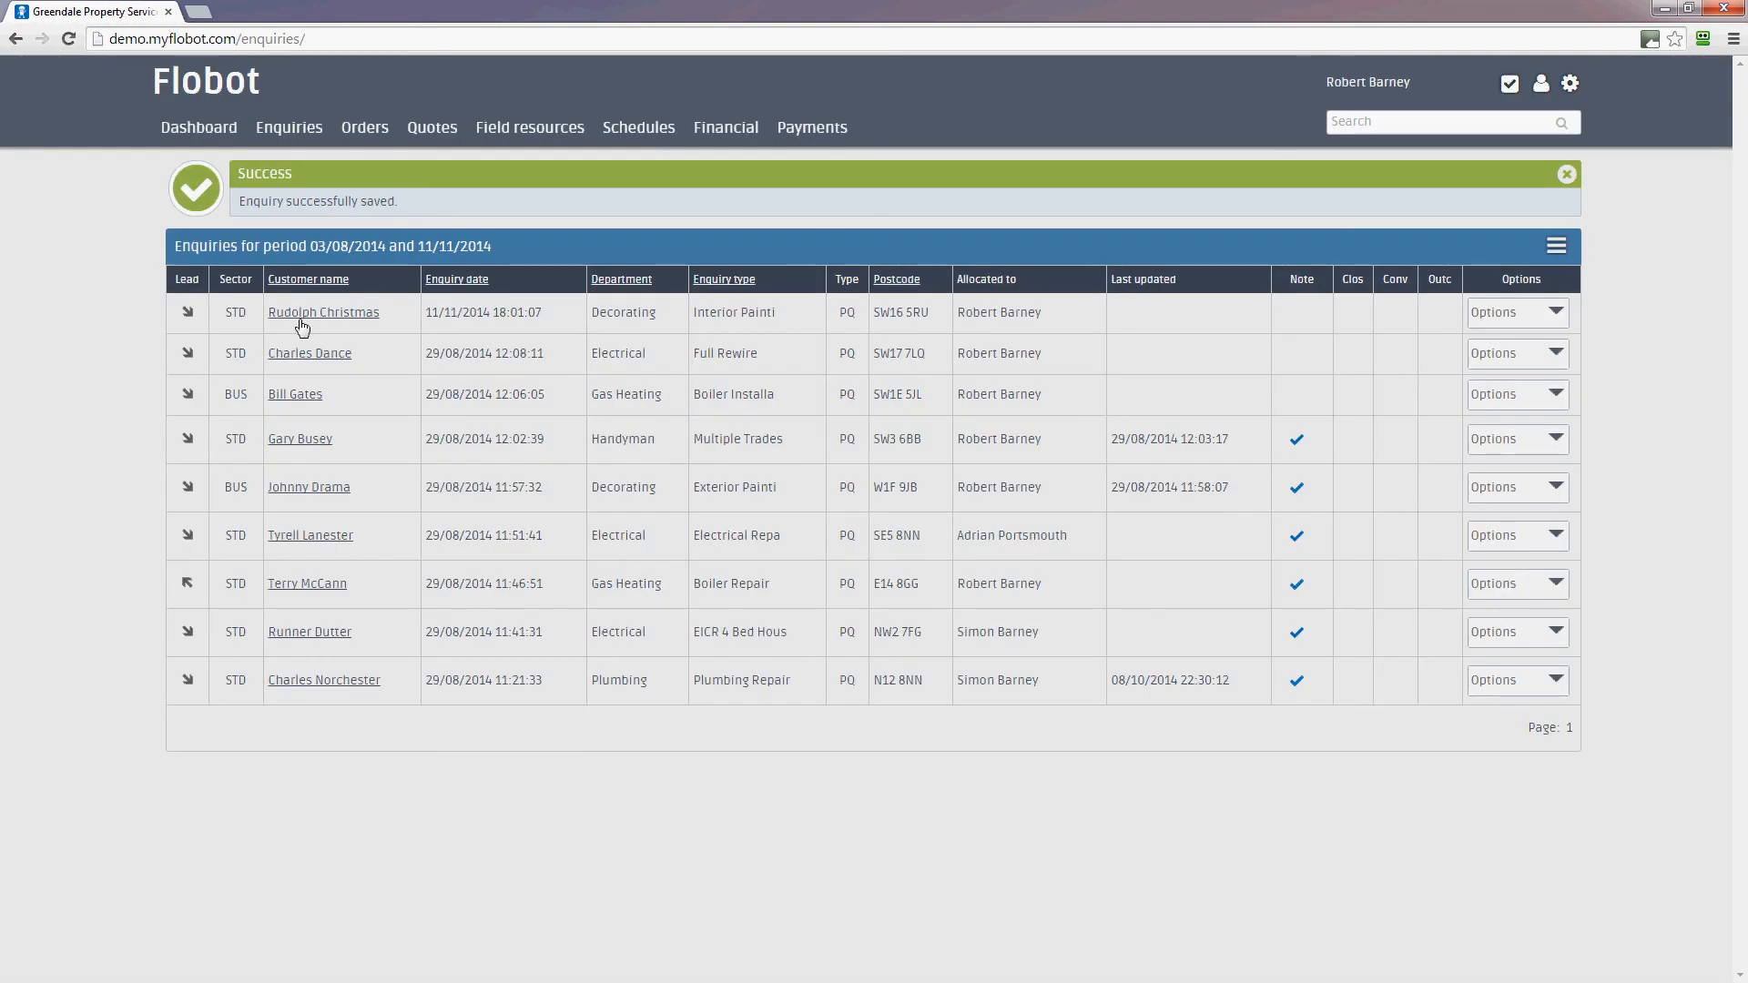
pyautogui.click(281, 316)
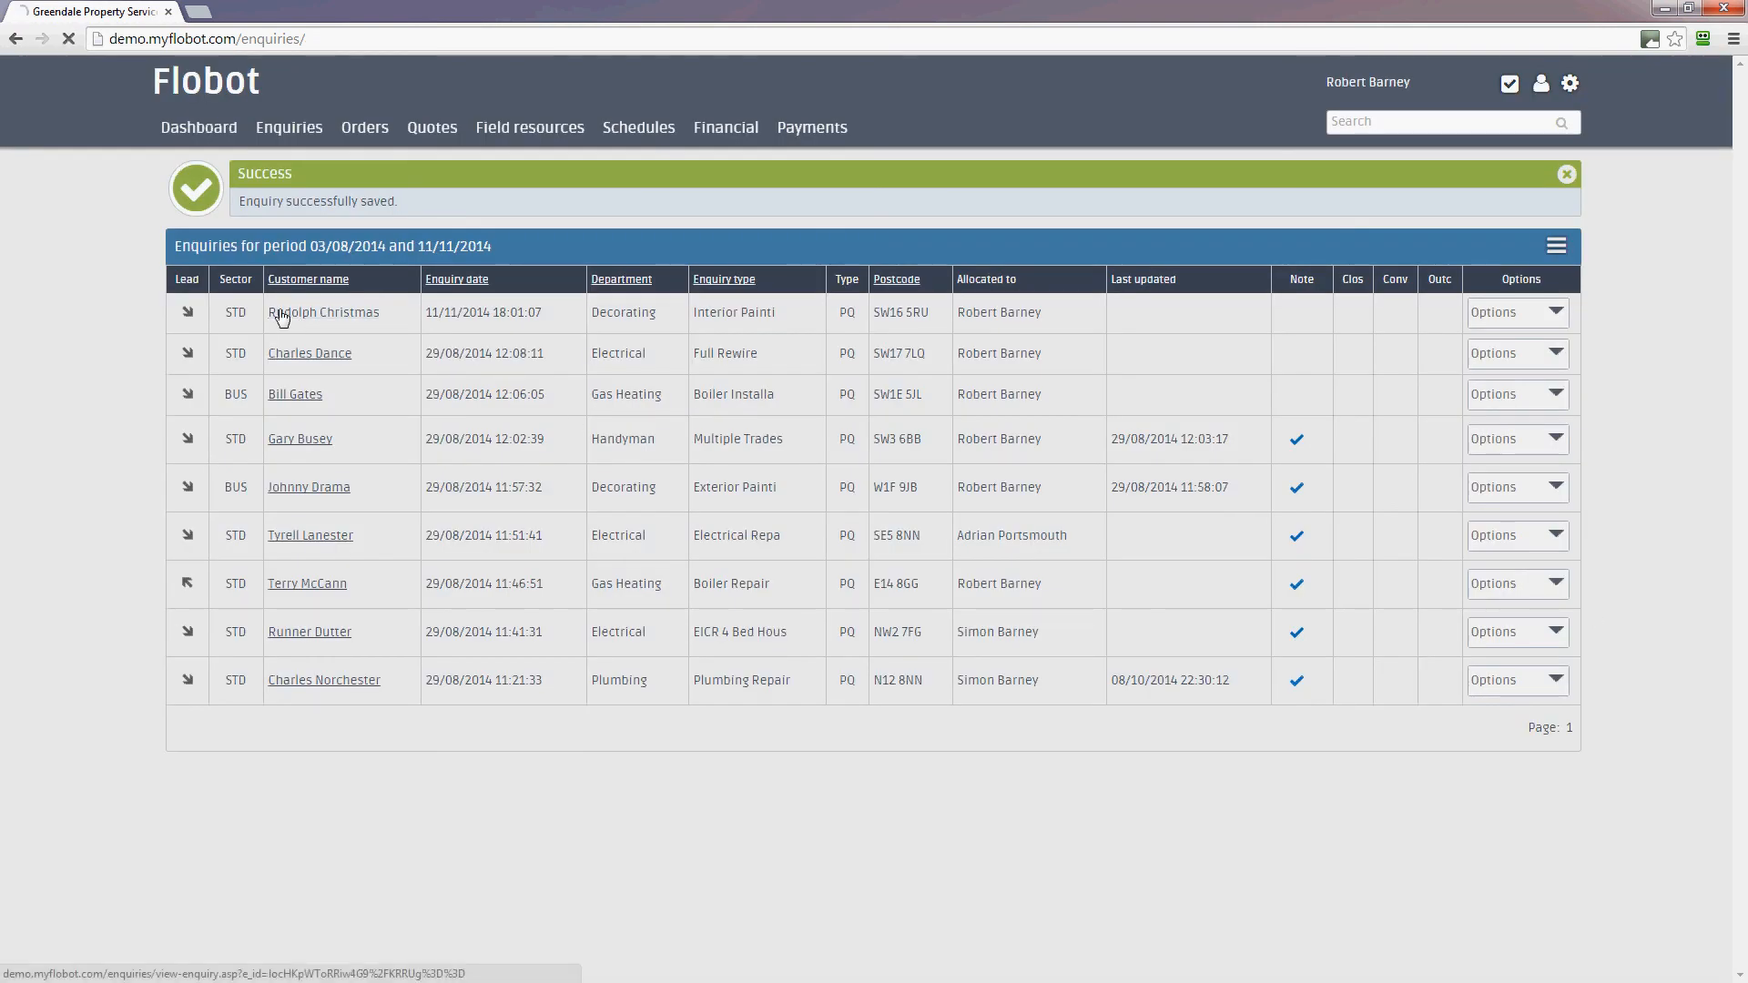
# Review the new enquiry's View enquiry page, opening and then closing its actions menu
pyautogui.scroll(-2, 1245, 484)
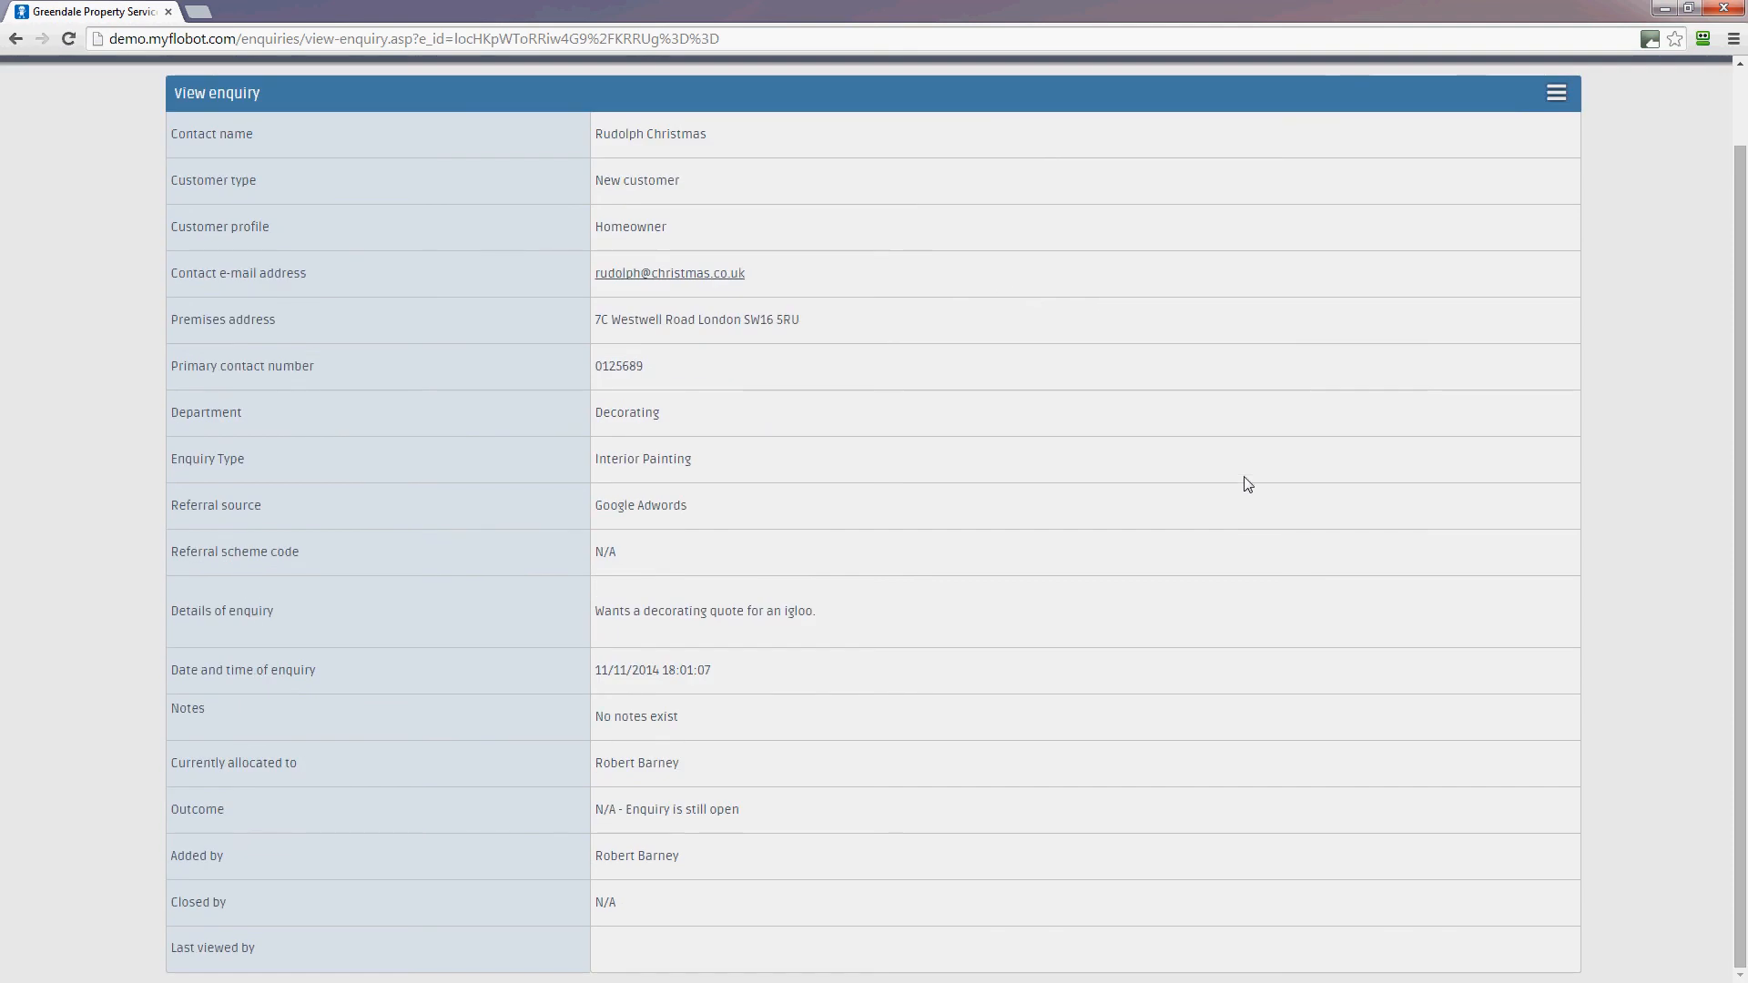
pyautogui.scroll(1, 1247, 483)
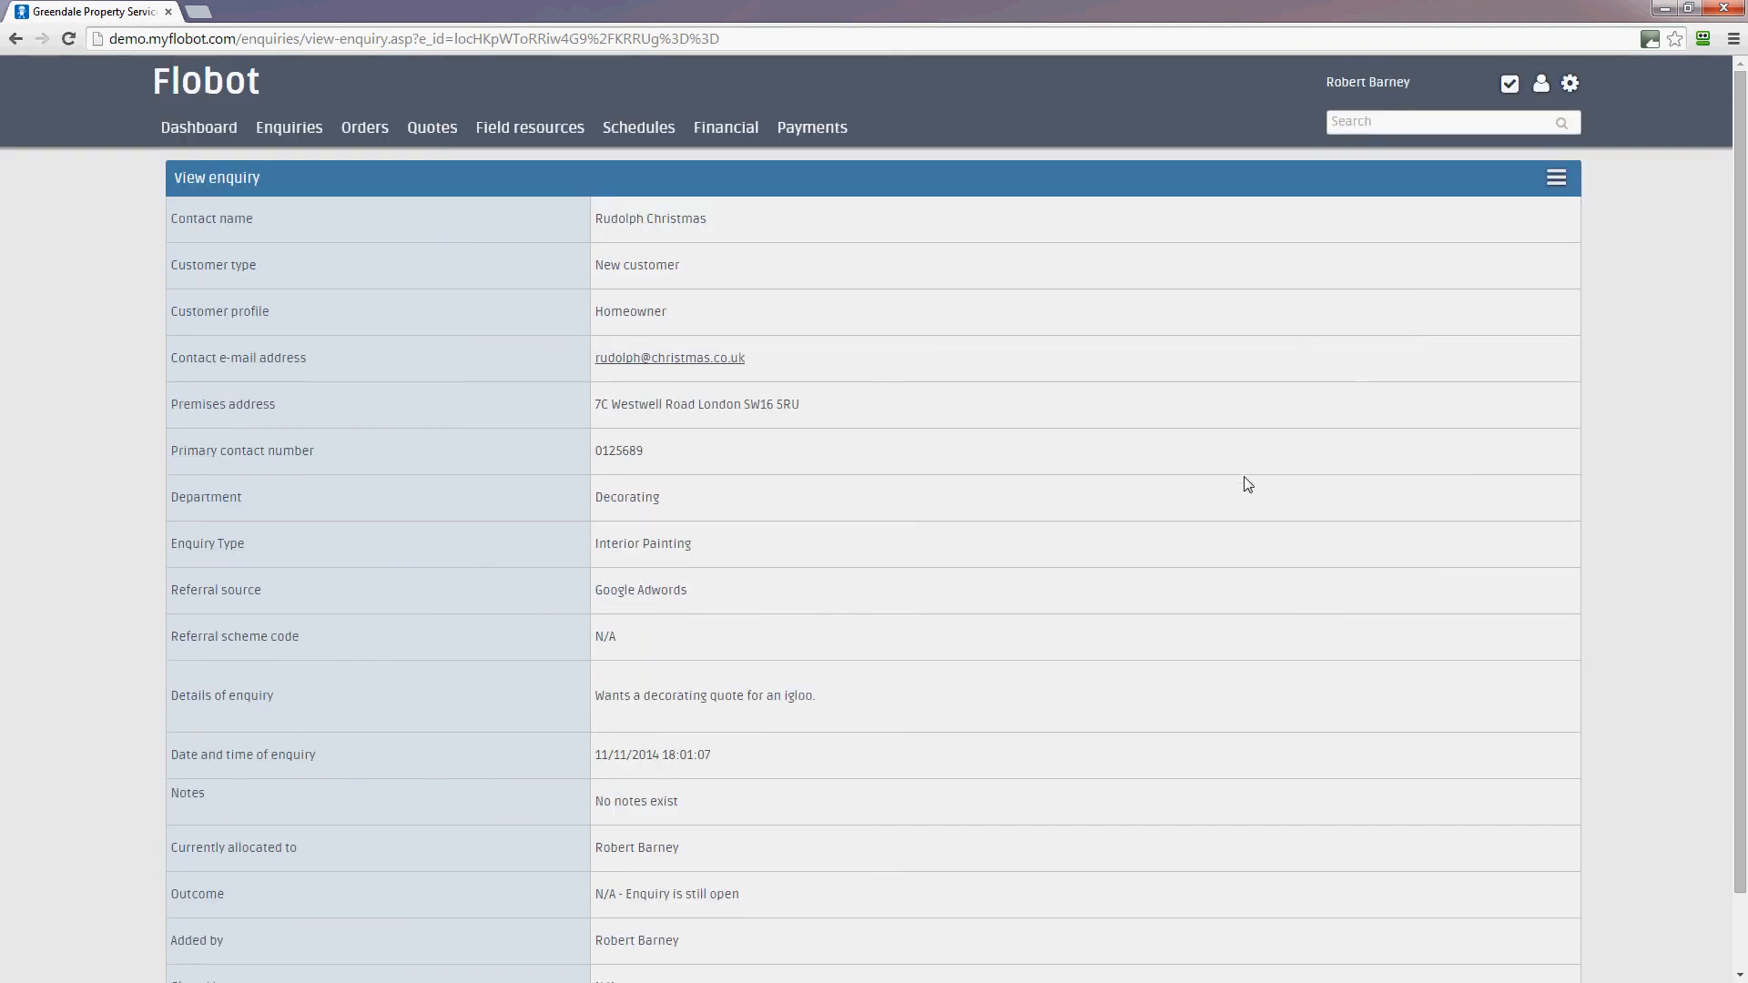
pyautogui.click(1555, 179)
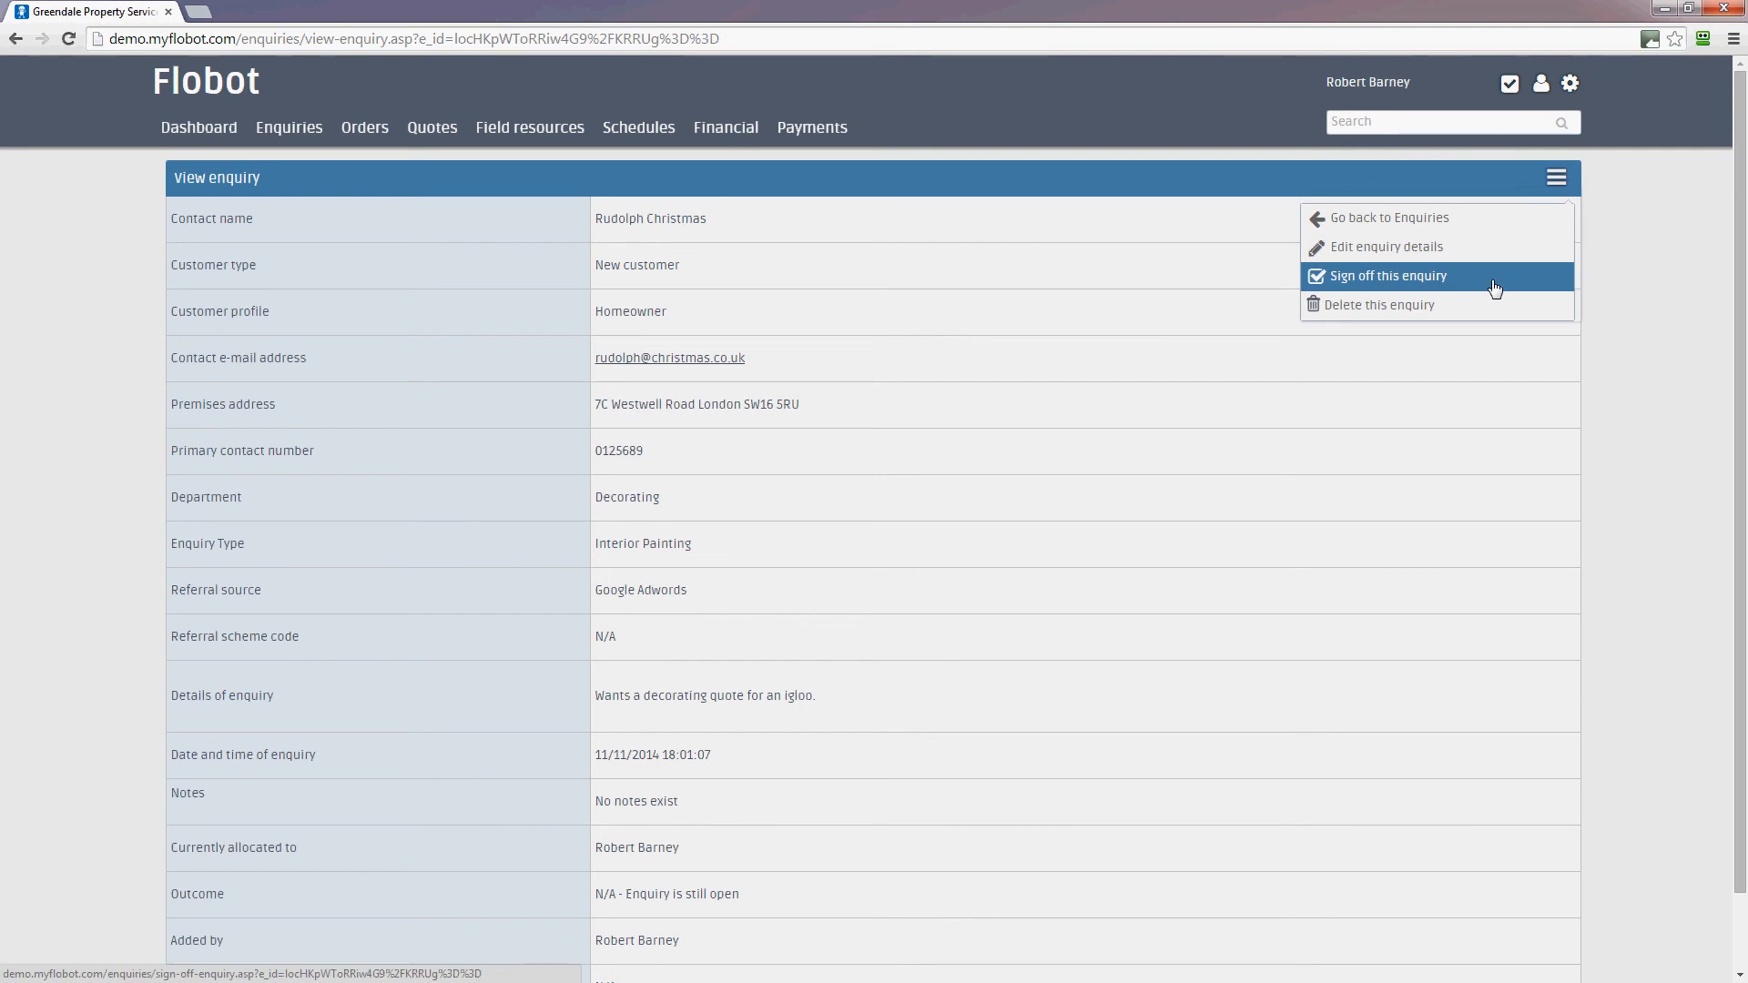
pyautogui.click(1597, 229)
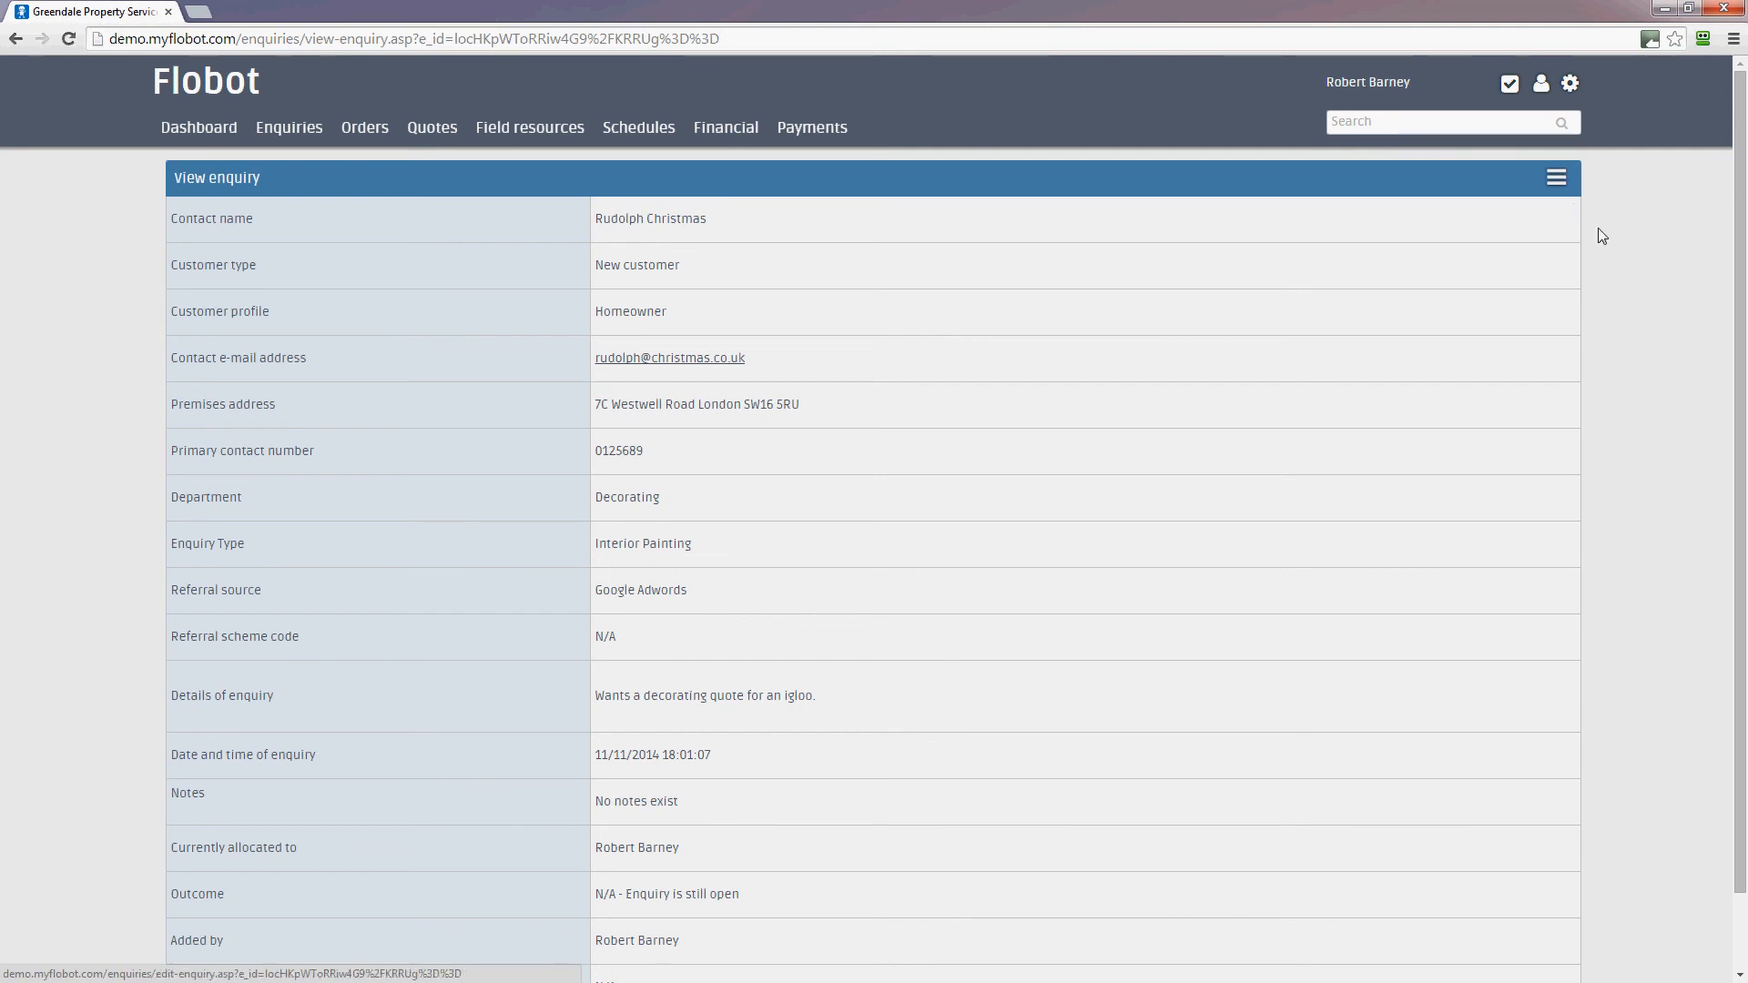